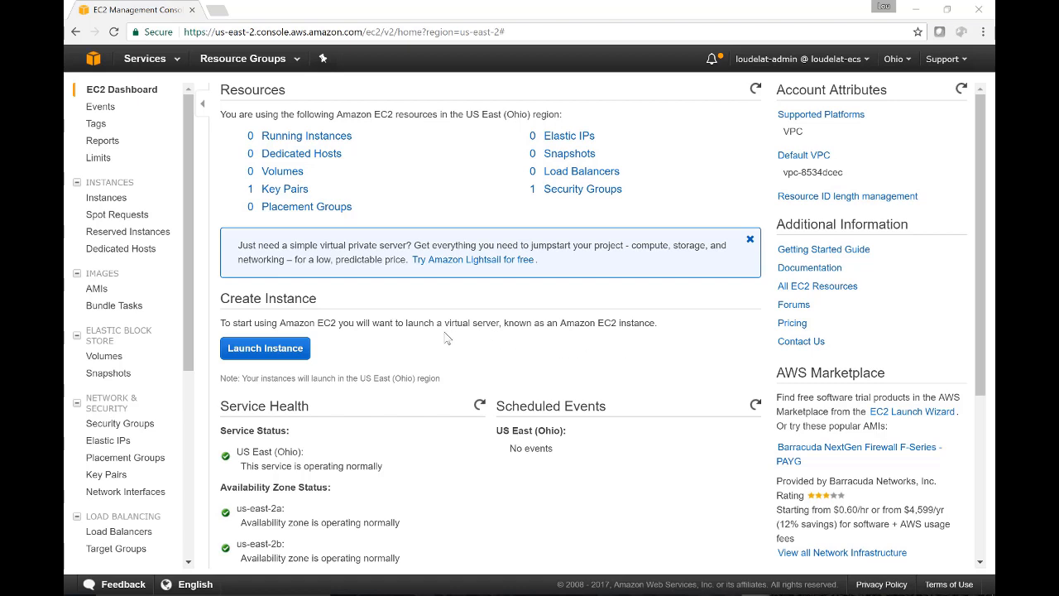
- Start launching a new EC2 instance from the Microsoft Windows Server 2016 Base AMI
click(272, 347)
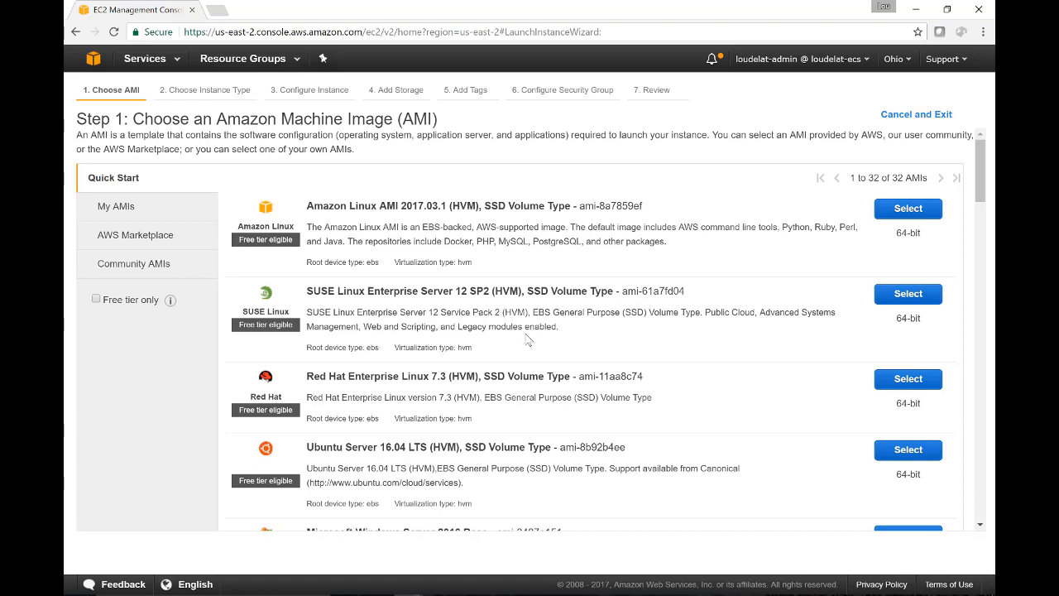
scroll(526, 339, down, 3)
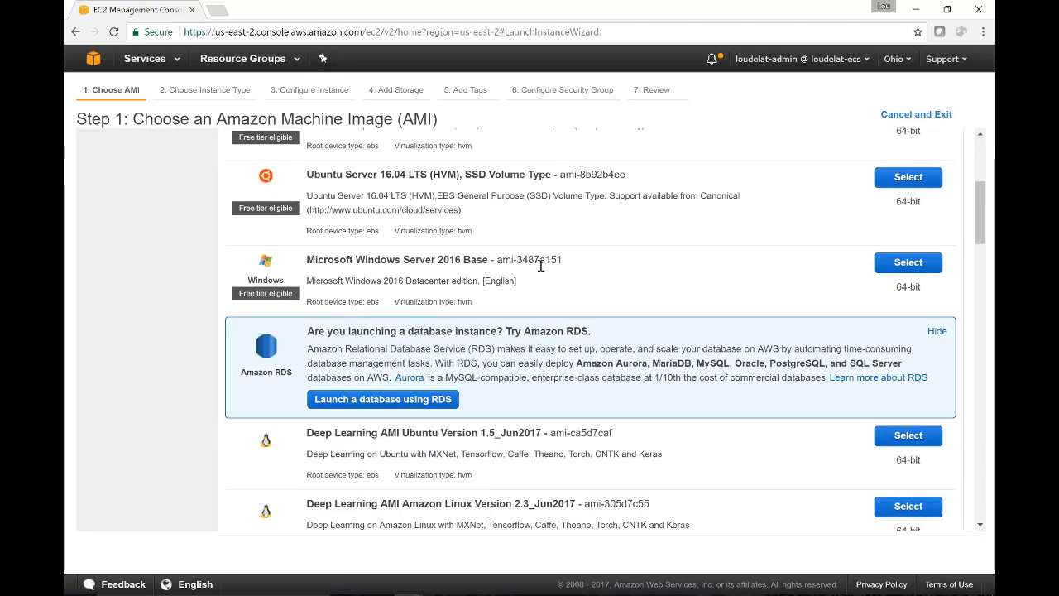
click(907, 263)
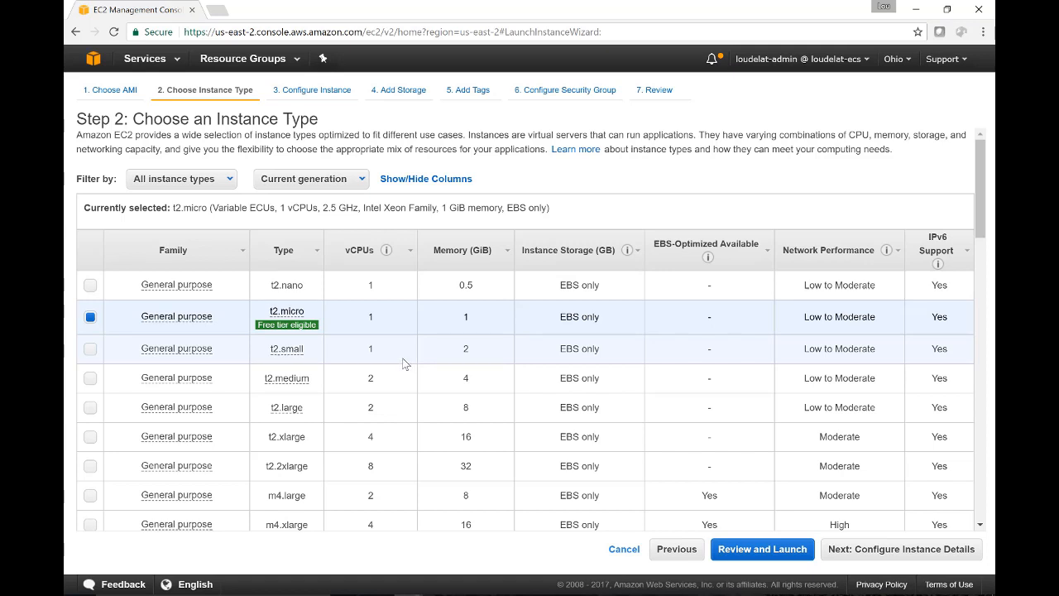
- Look through the available instance types, keep t2.micro selected and continue to the instance details
scroll(404, 364, down, 2)
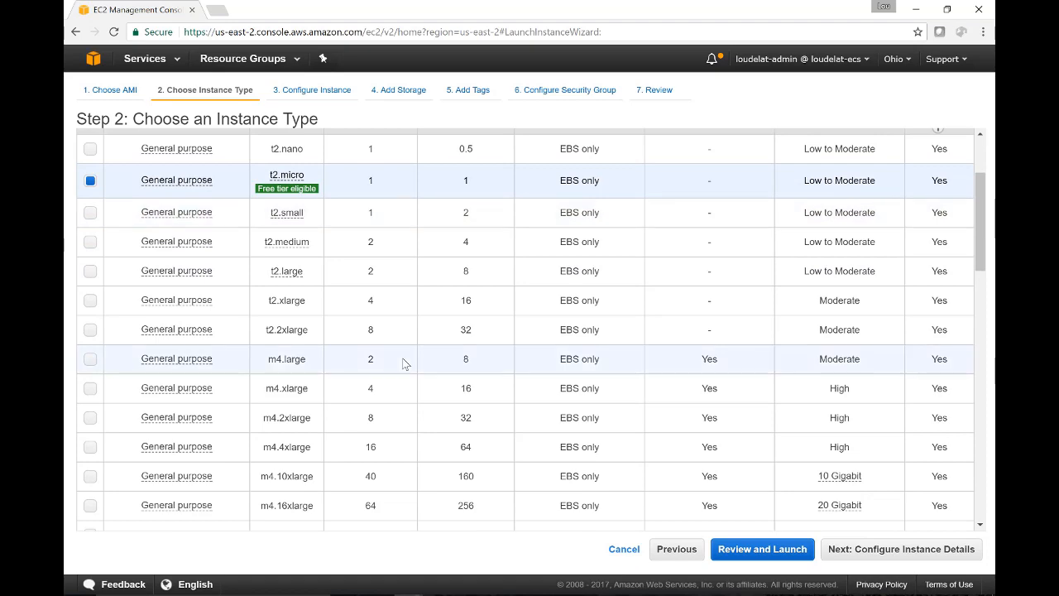
scroll(405, 363, down, 2)
scroll(404, 364, down, 1)
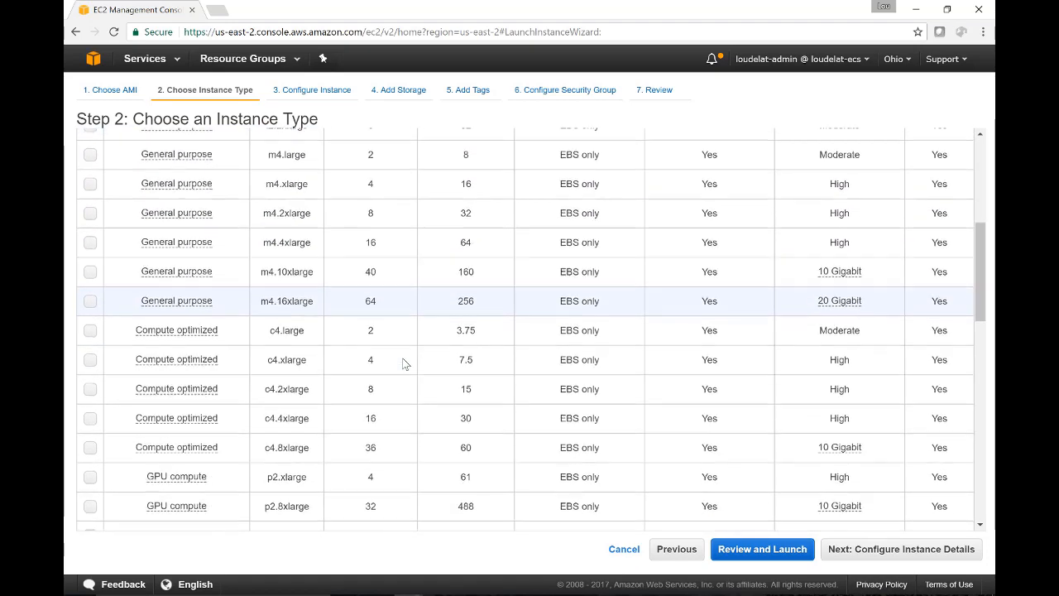
scroll(405, 364, down, 1)
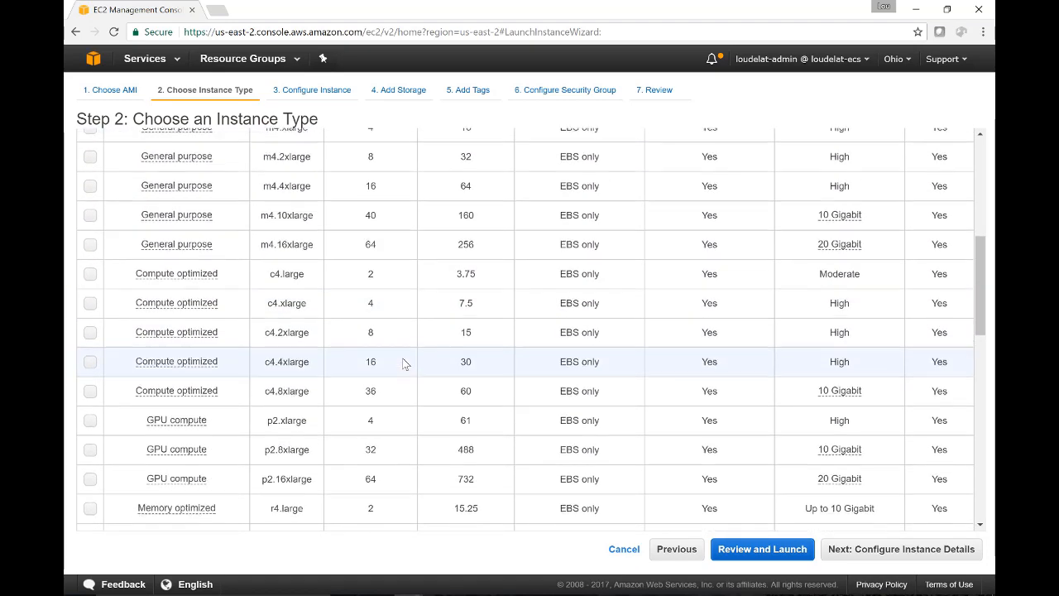
scroll(405, 363, up, 3)
scroll(404, 363, up, 2)
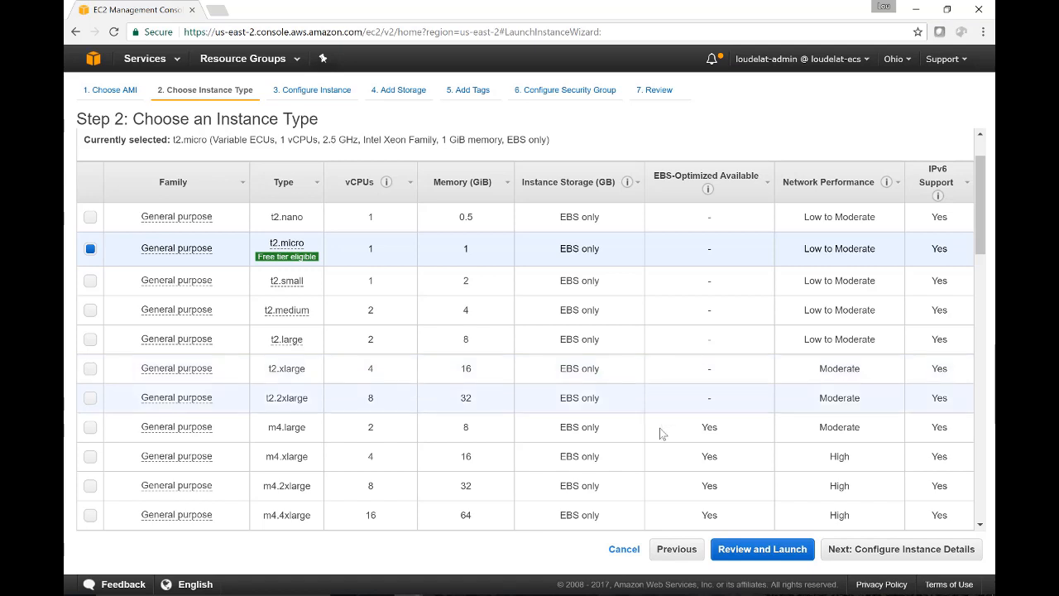
click(932, 553)
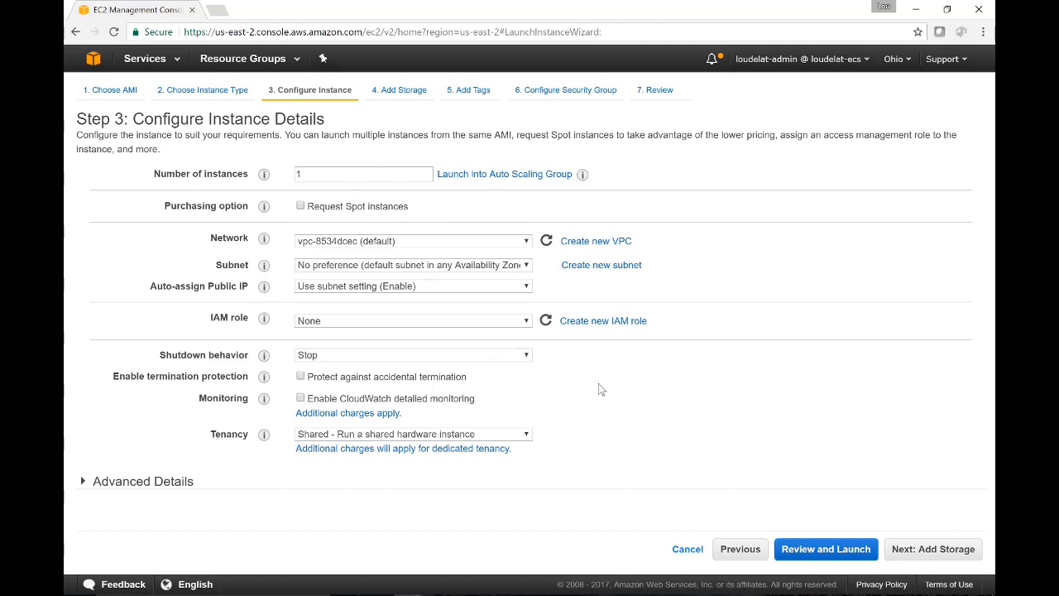
- Expand the advanced instance details, switch to Atom and copy the <powershell> line that installs the Web-Server feature
click(126, 485)
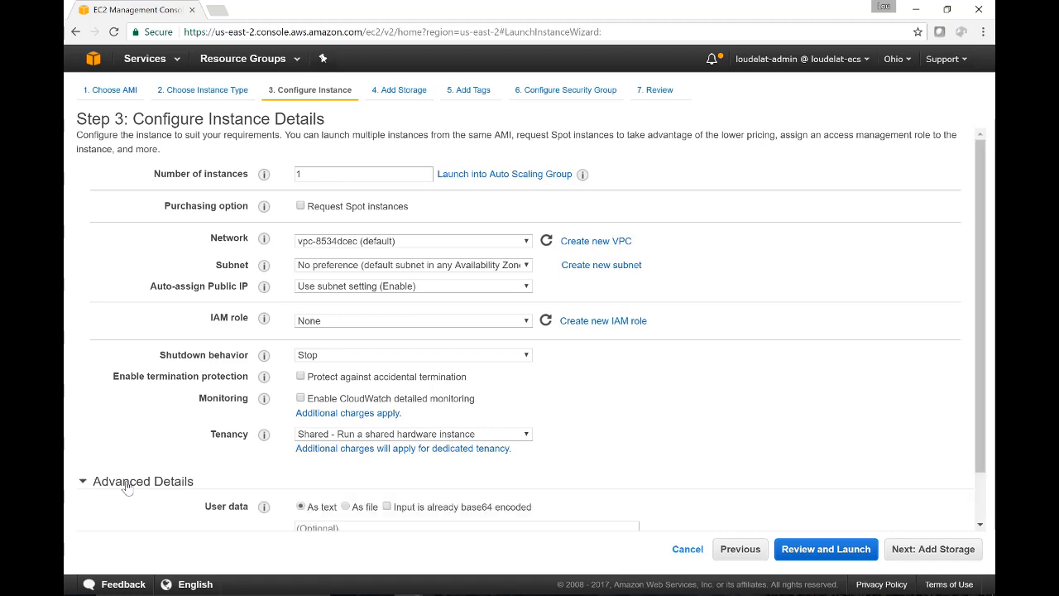
scroll(585, 396, down, 2)
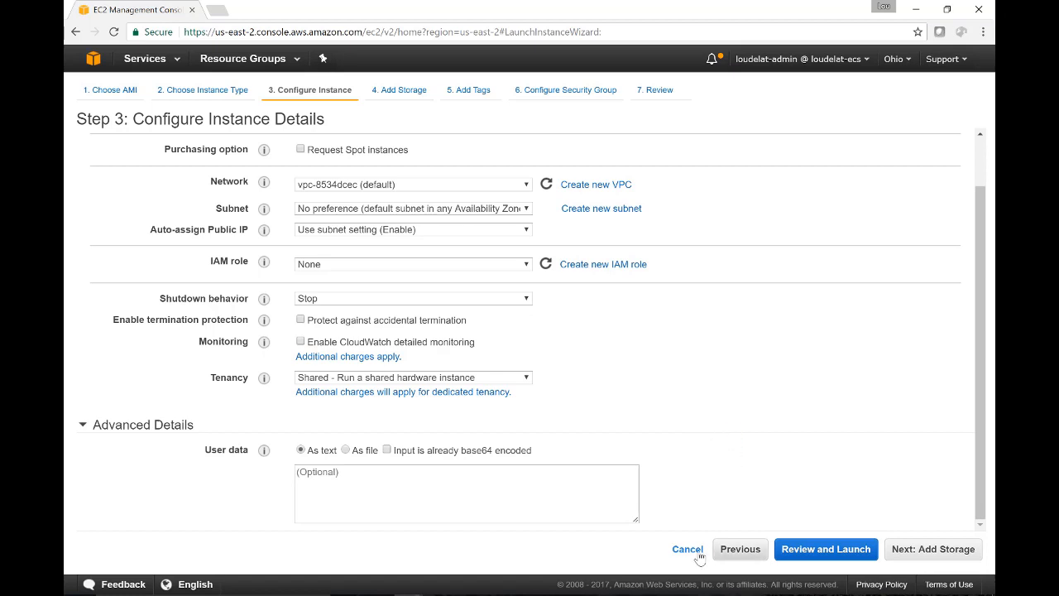
click(583, 595)
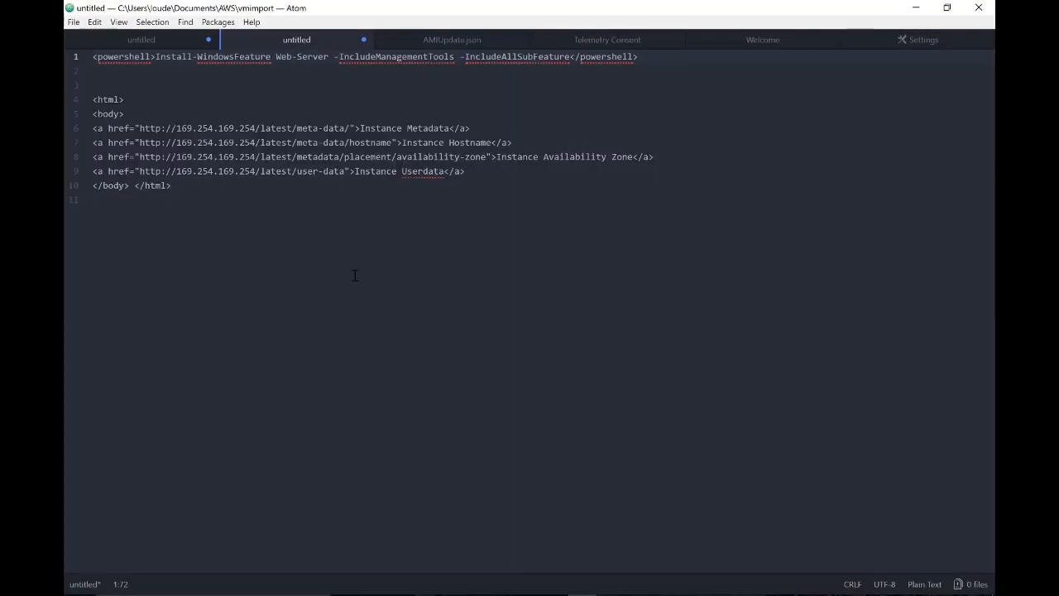
drag(91, 56, 639, 57)
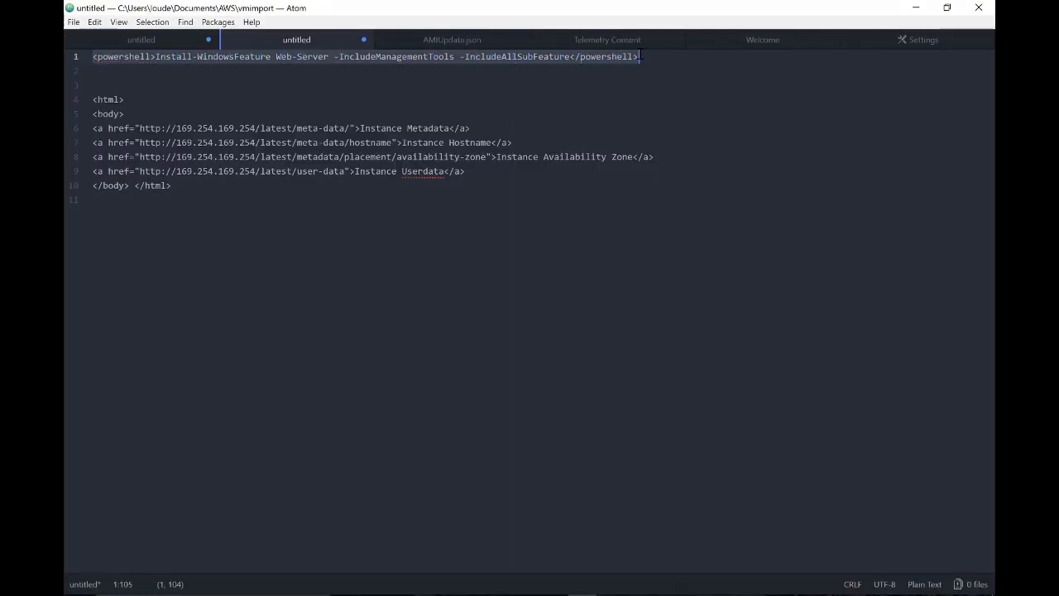
right_click(622, 56)
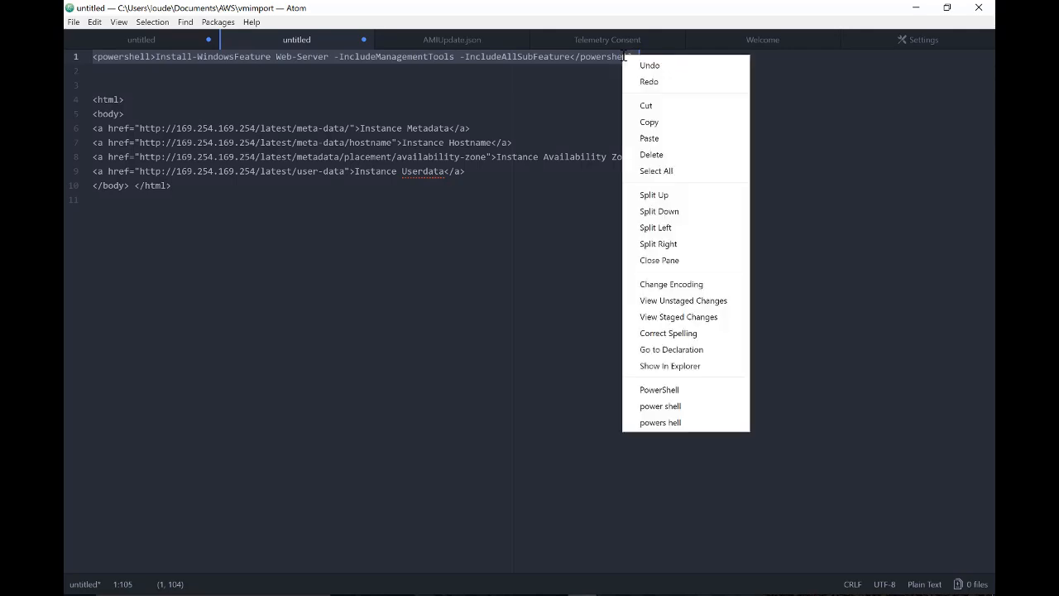
click(658, 123)
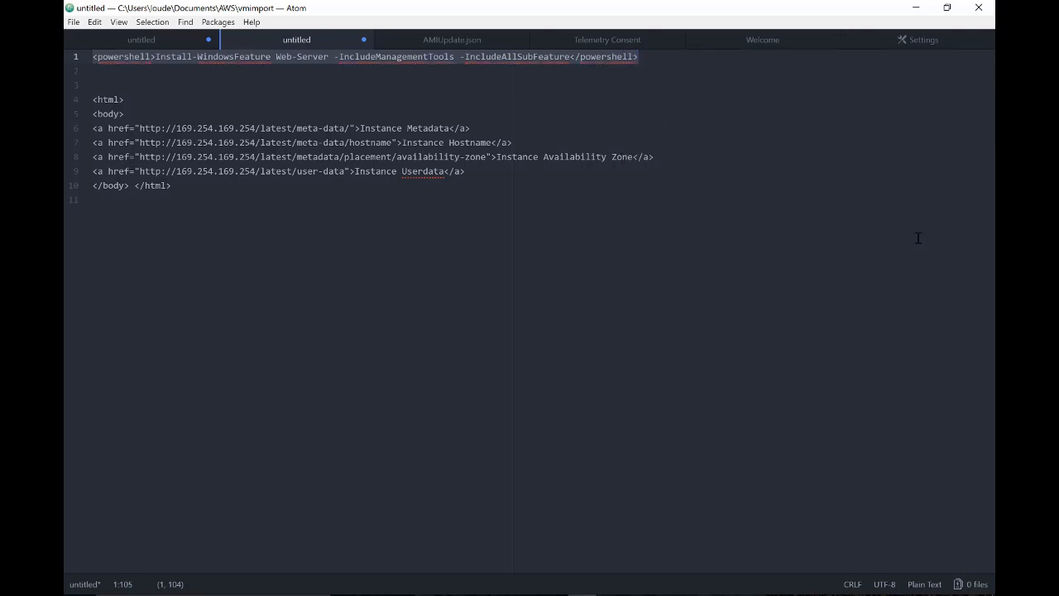
- Return to the EC2 console, paste the PowerShell script as plain text into the user data and continue to storage
click(916, 7)
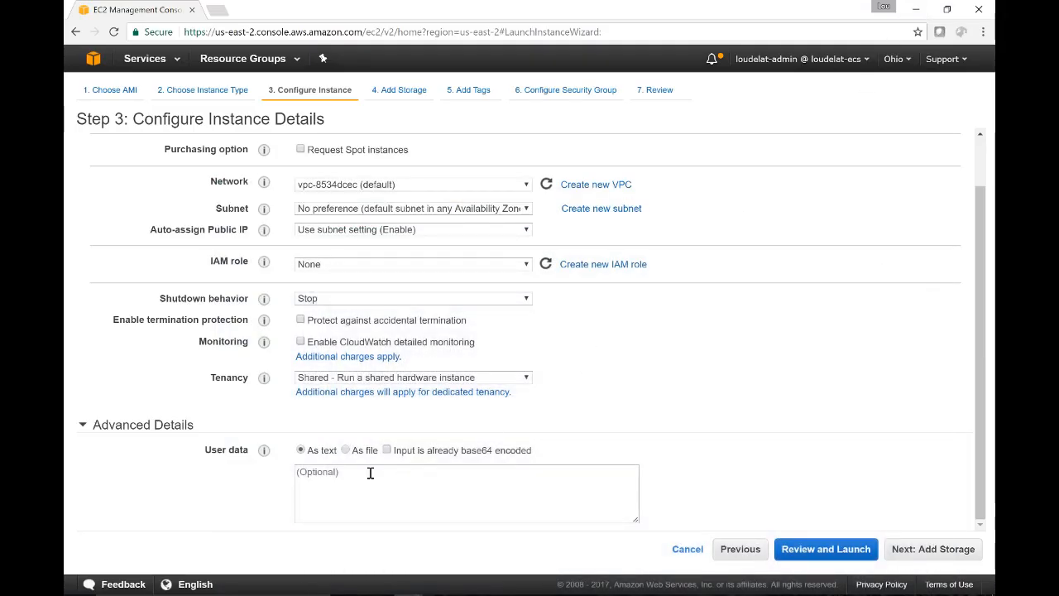
click(369, 472)
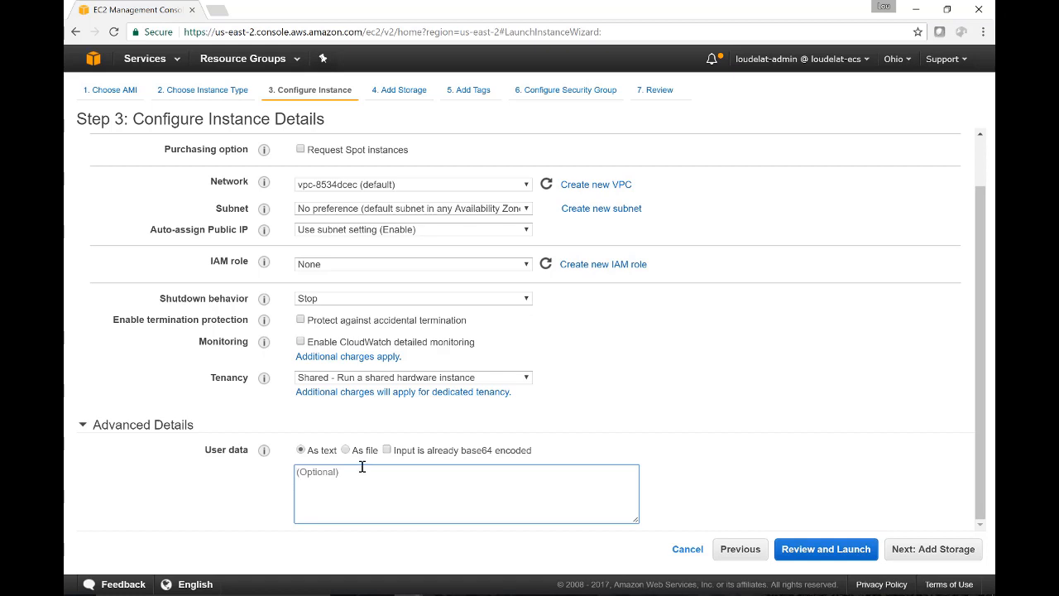
right_click(364, 470)
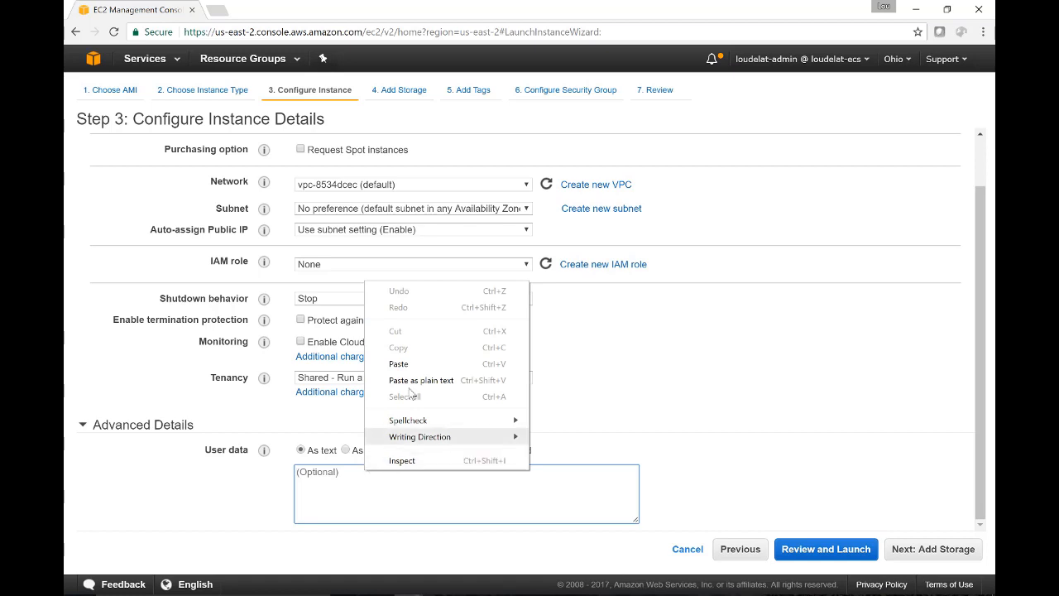
click(436, 382)
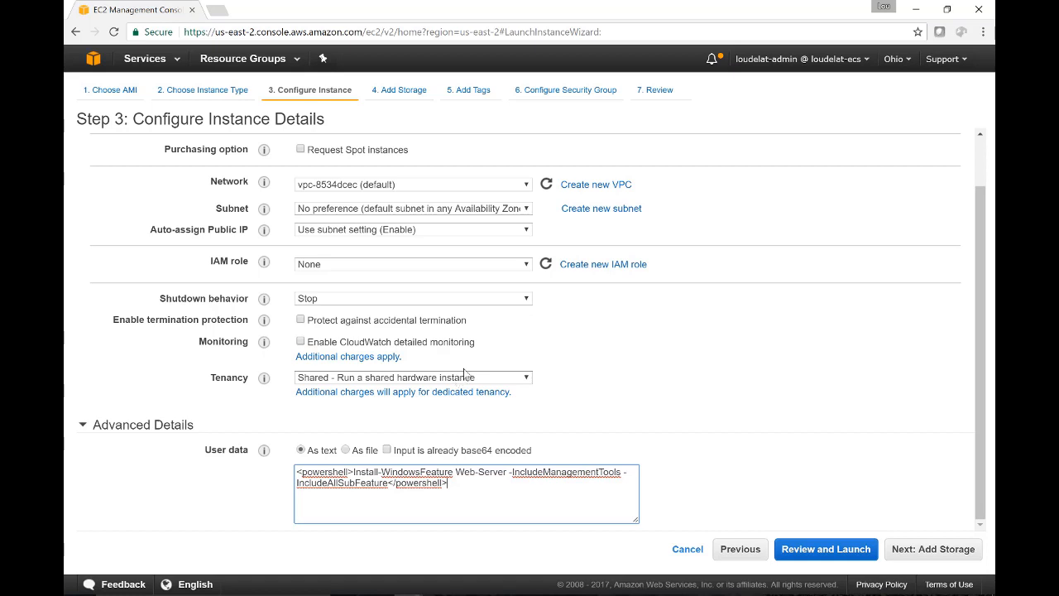
click(922, 547)
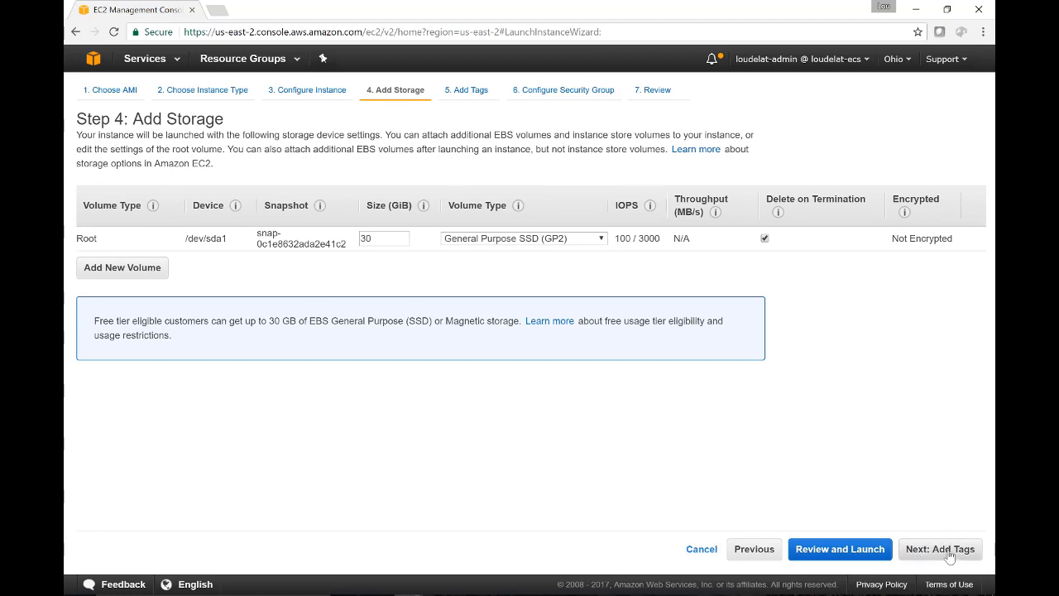
- Accept the default storage, add a tag with key Name and value website, and continue to the security group
click(943, 549)
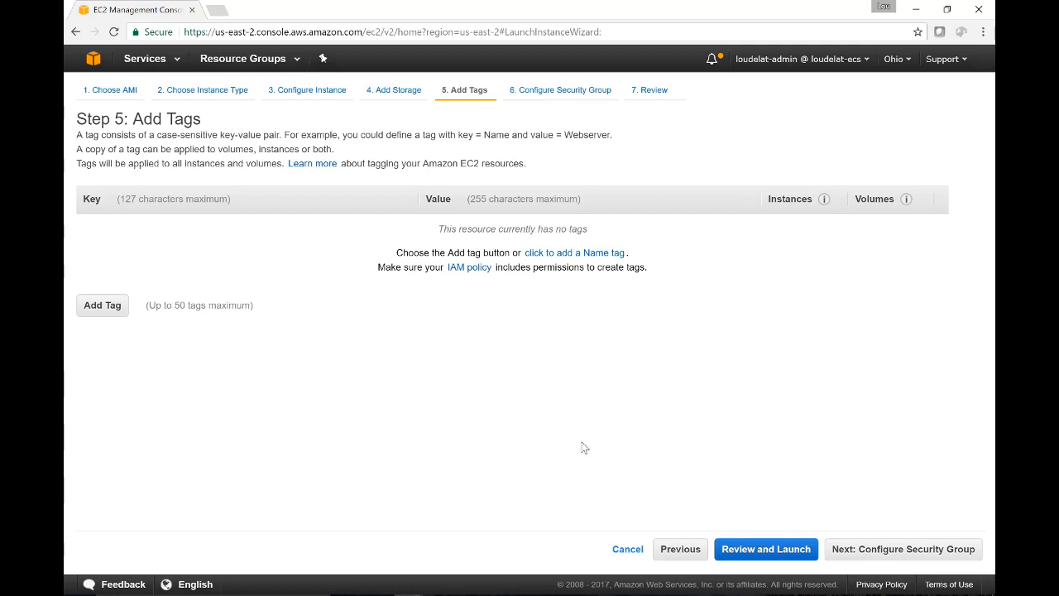
click(103, 306)
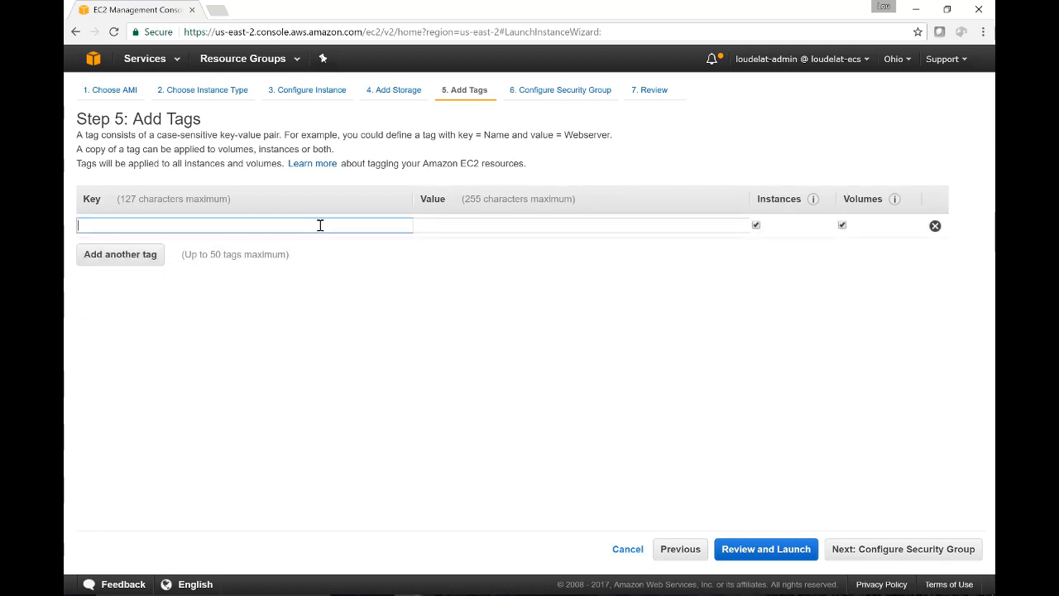
text(Name)
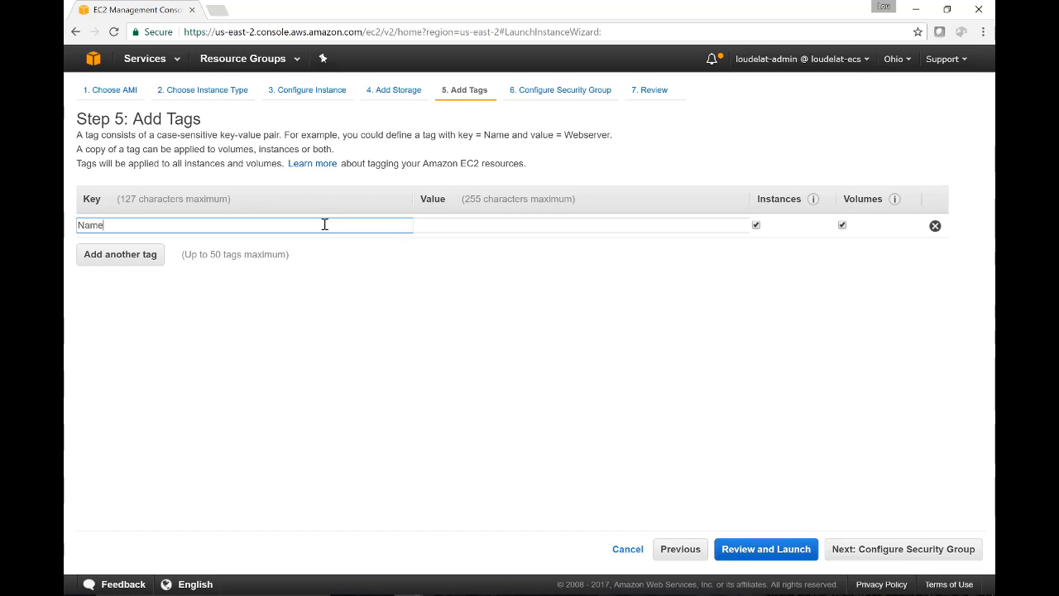
key(Tab)
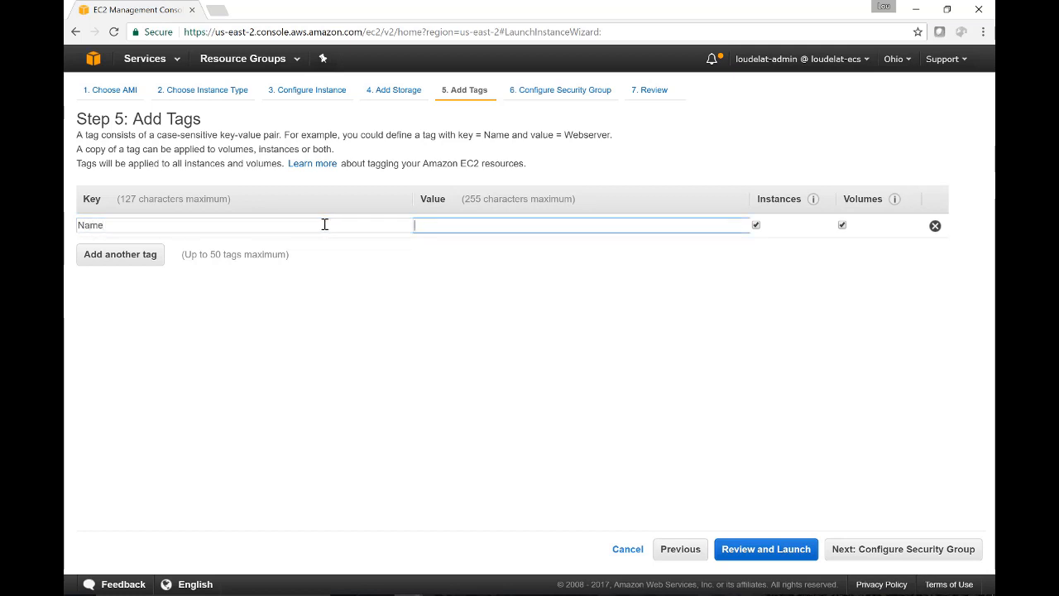
text(website)
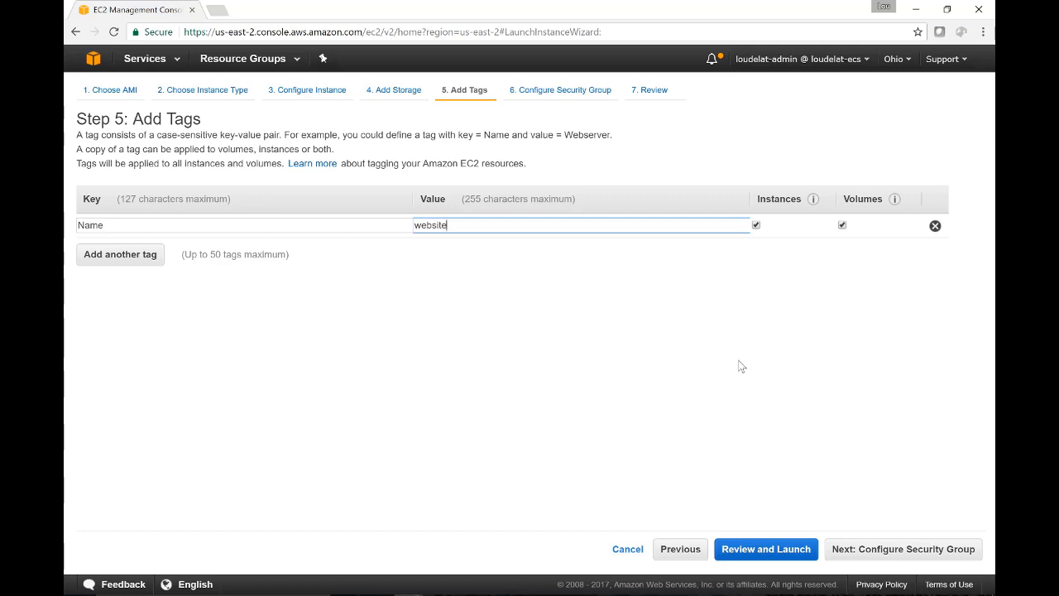
click(932, 550)
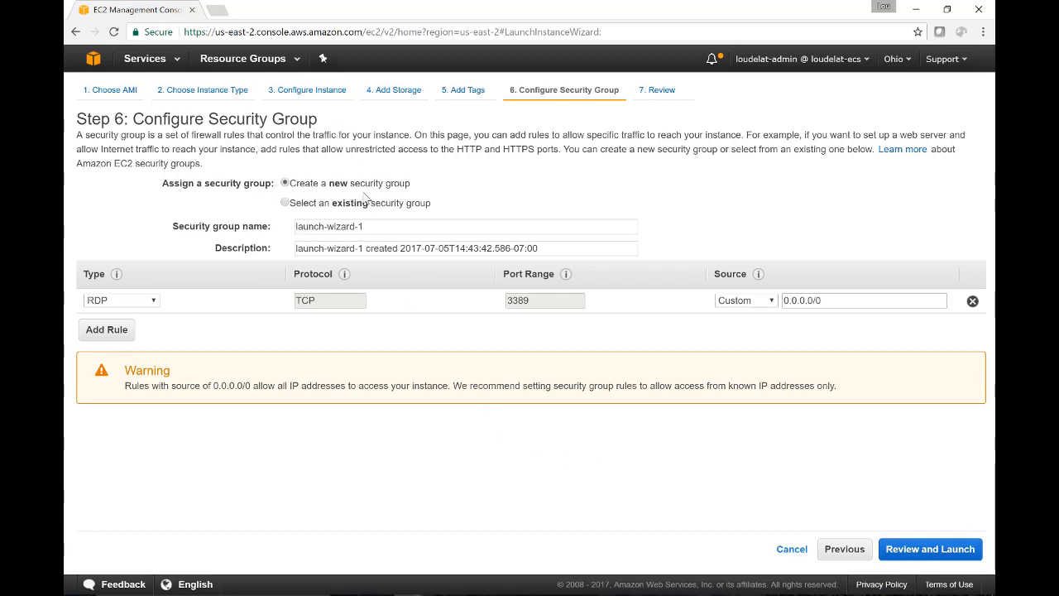
- Name the new security group website and make its description begin with website-security-group instead of the wizard name
triple_click(385, 225)
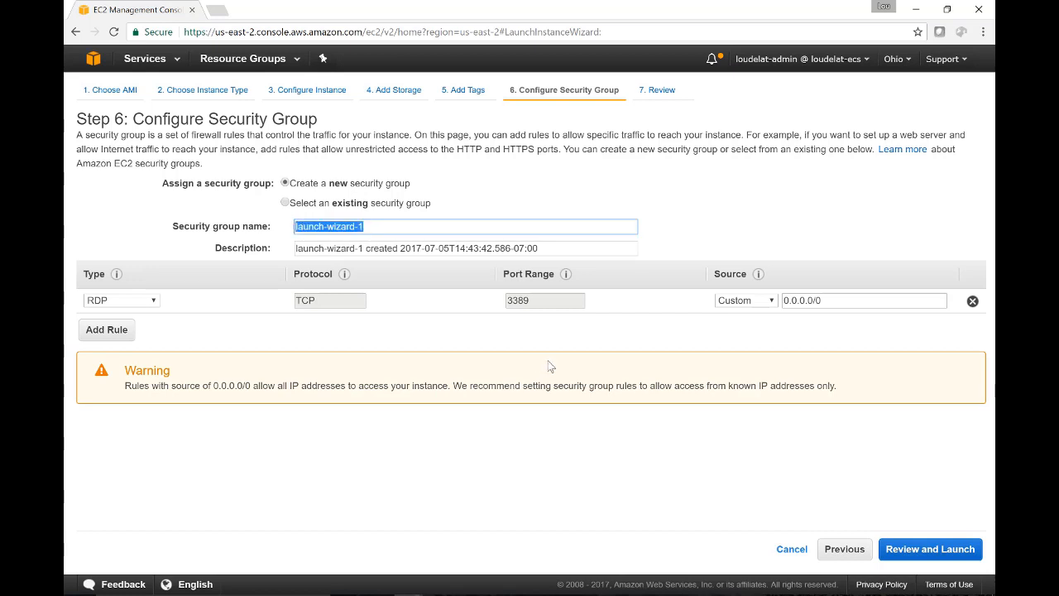
text(website)
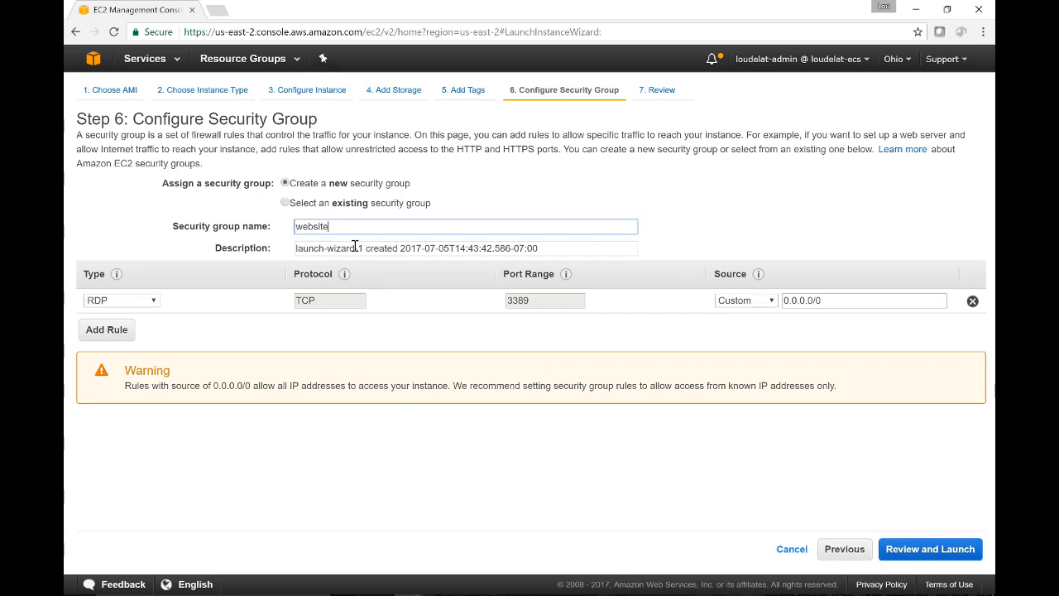
drag(362, 248, 270, 255)
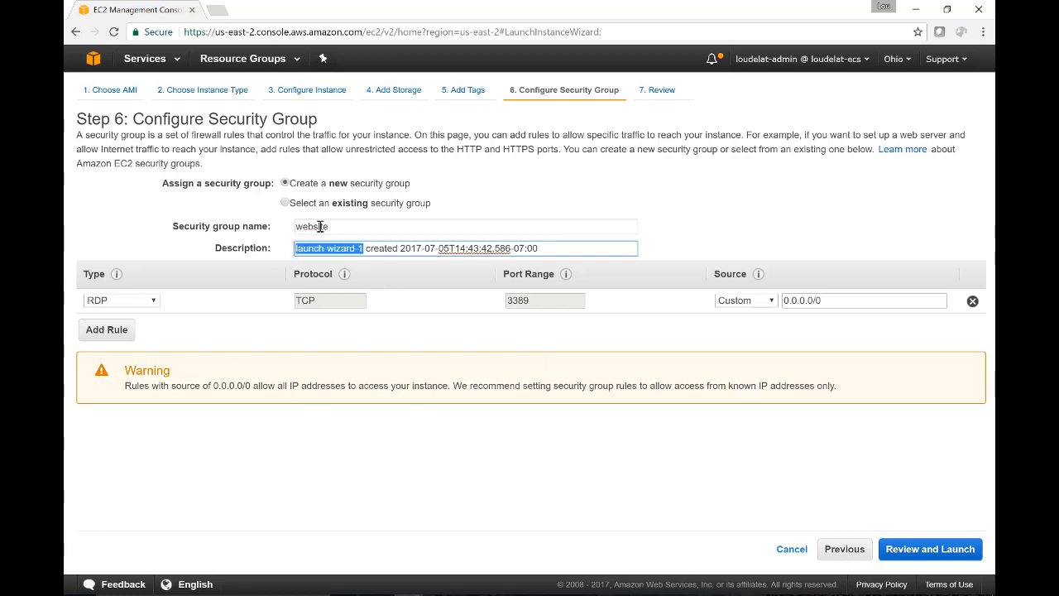
text(website)
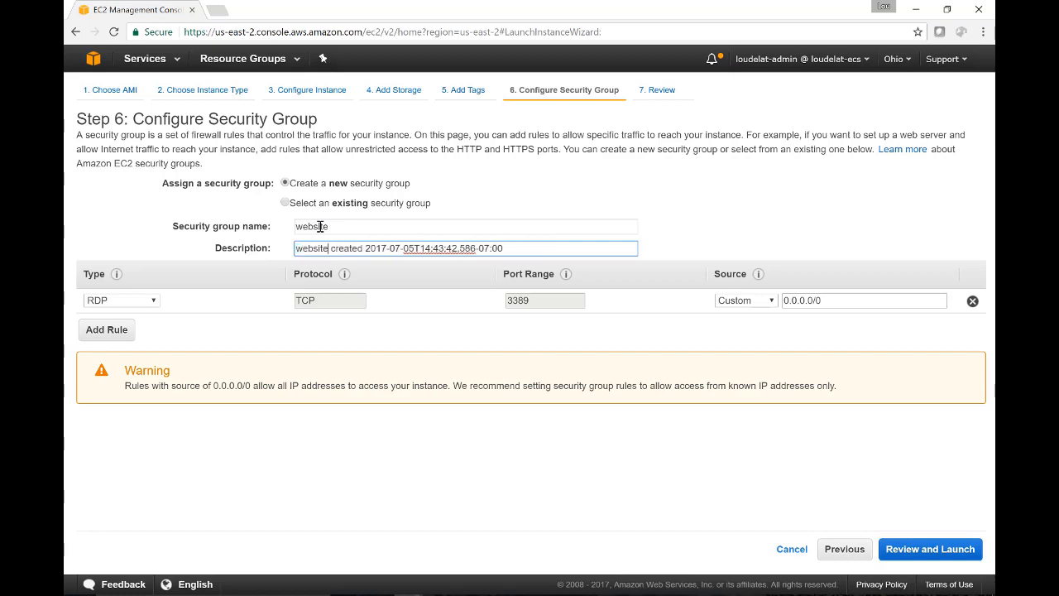
text(-security)
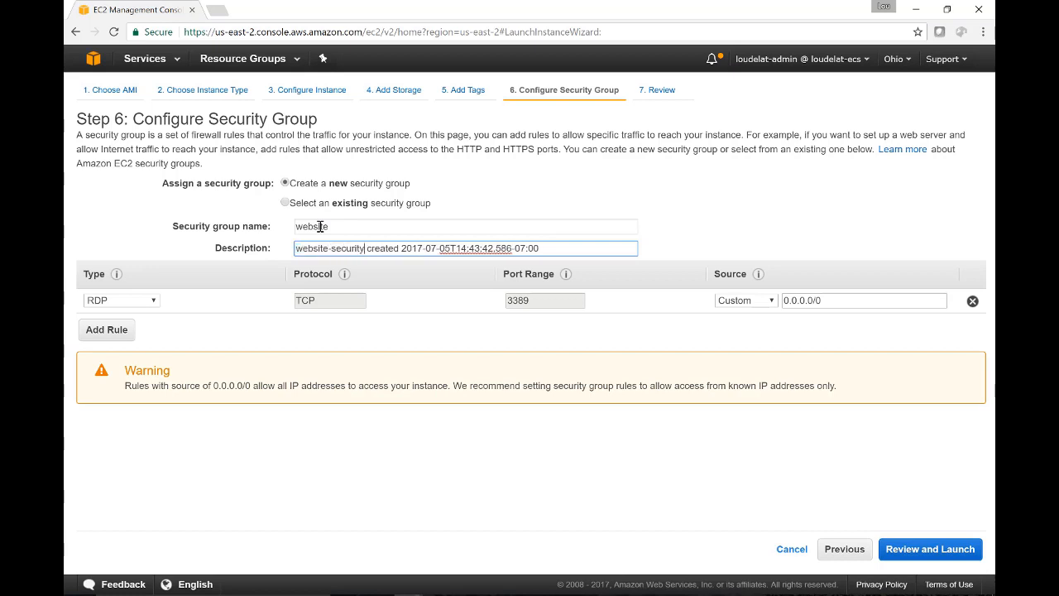
text(-group)
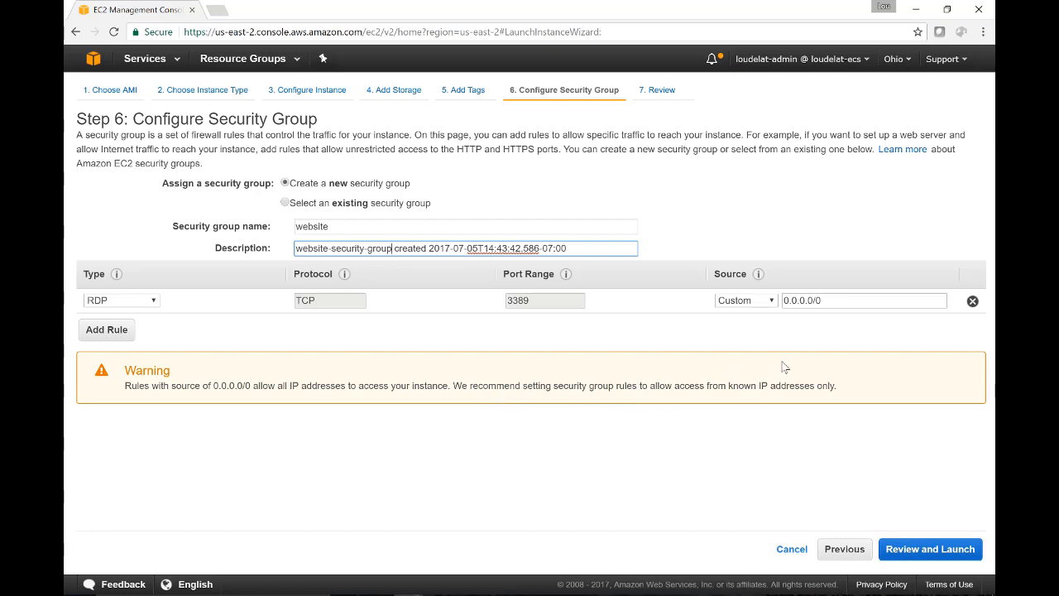
click(771, 303)
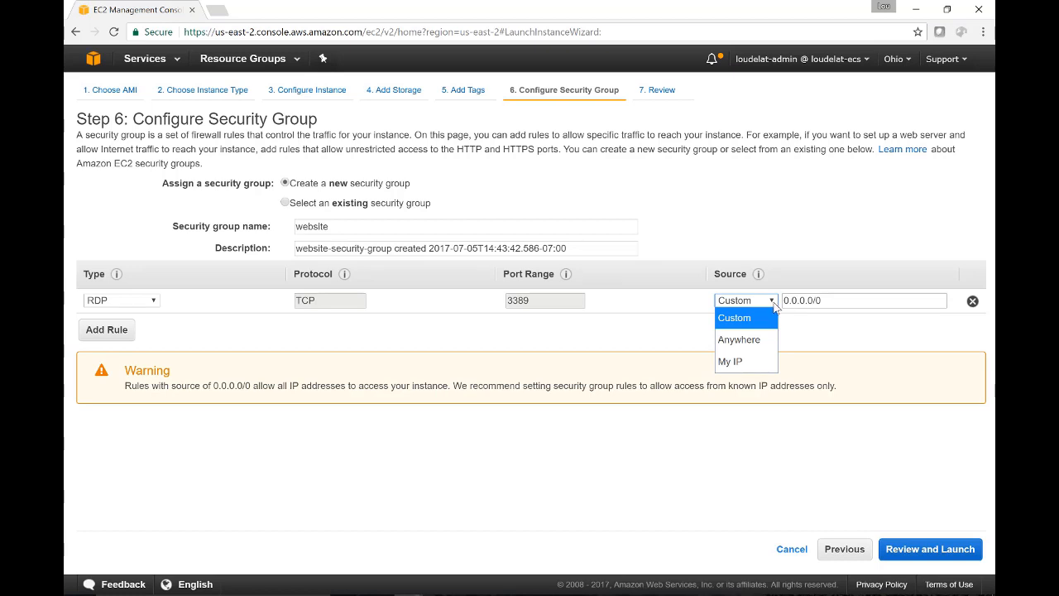
click(831, 299)
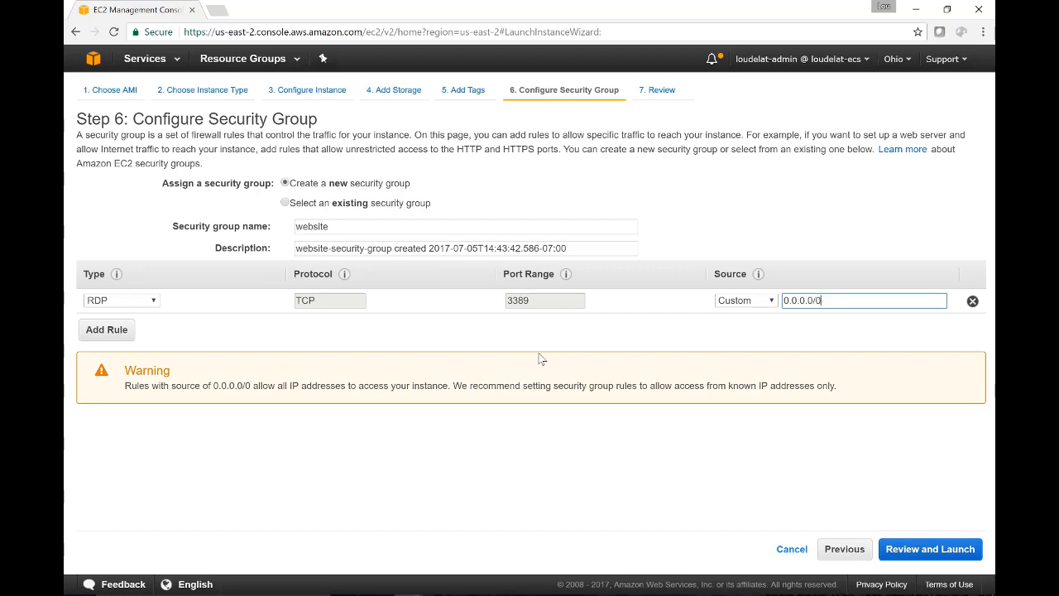
- Add an inbound HTTP rule to the website security group with its default port and source
click(97, 330)
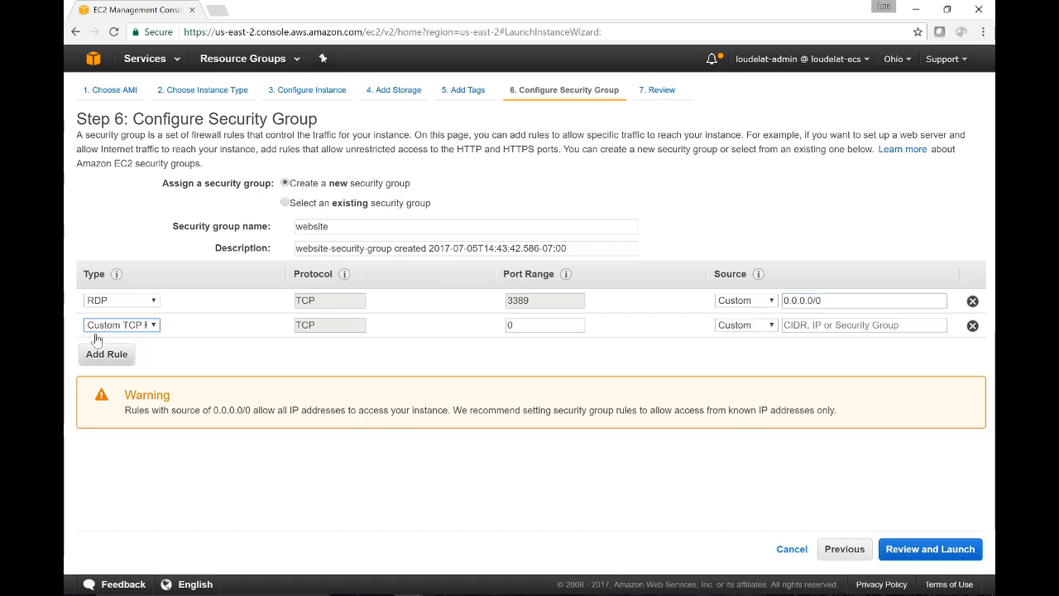
click(157, 327)
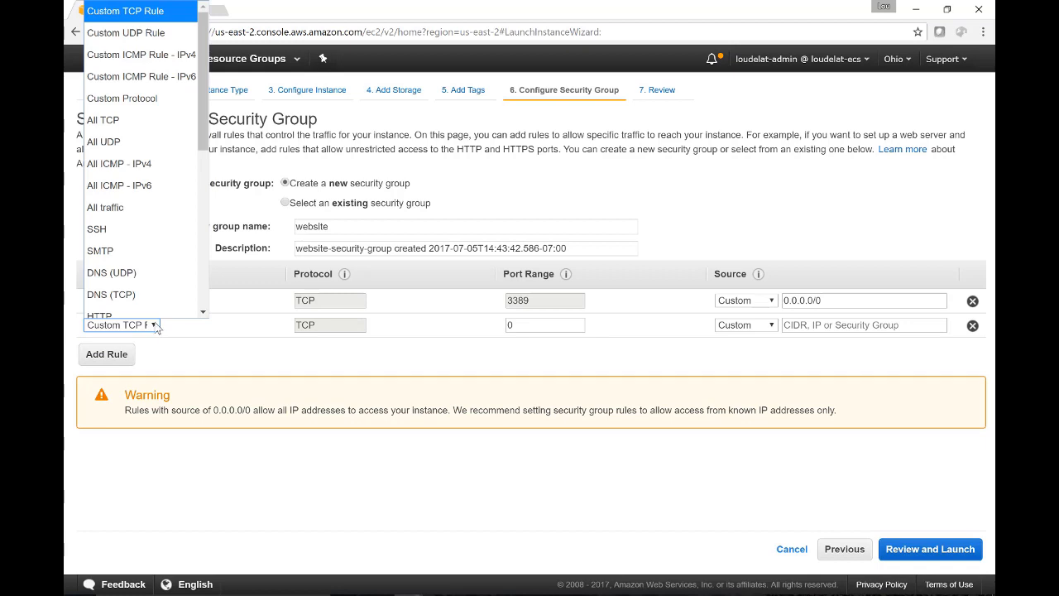
scroll(154, 190, down, 1)
scroll(156, 215, down, 3)
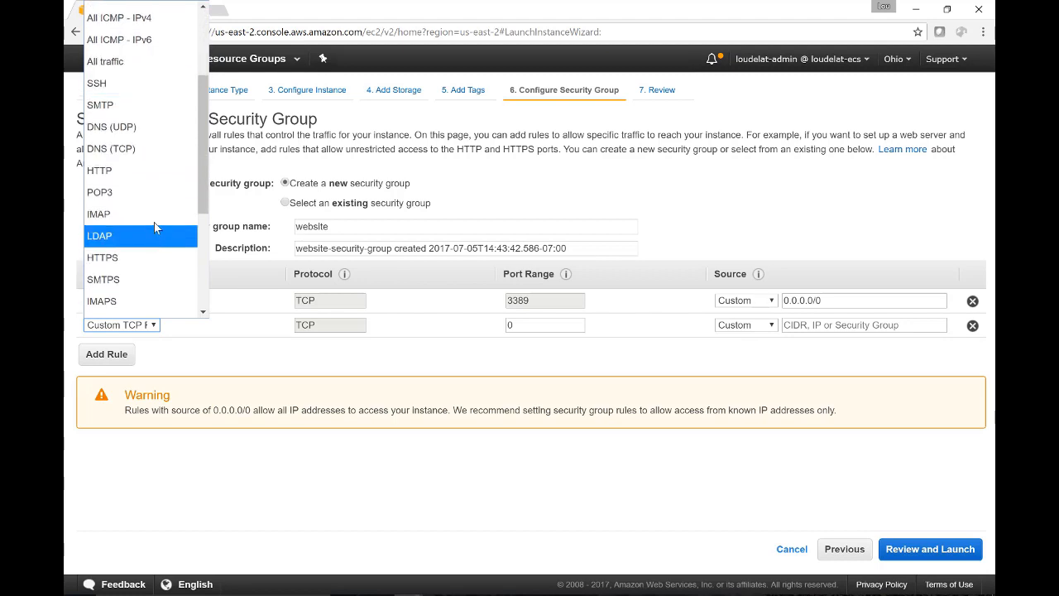
click(154, 170)
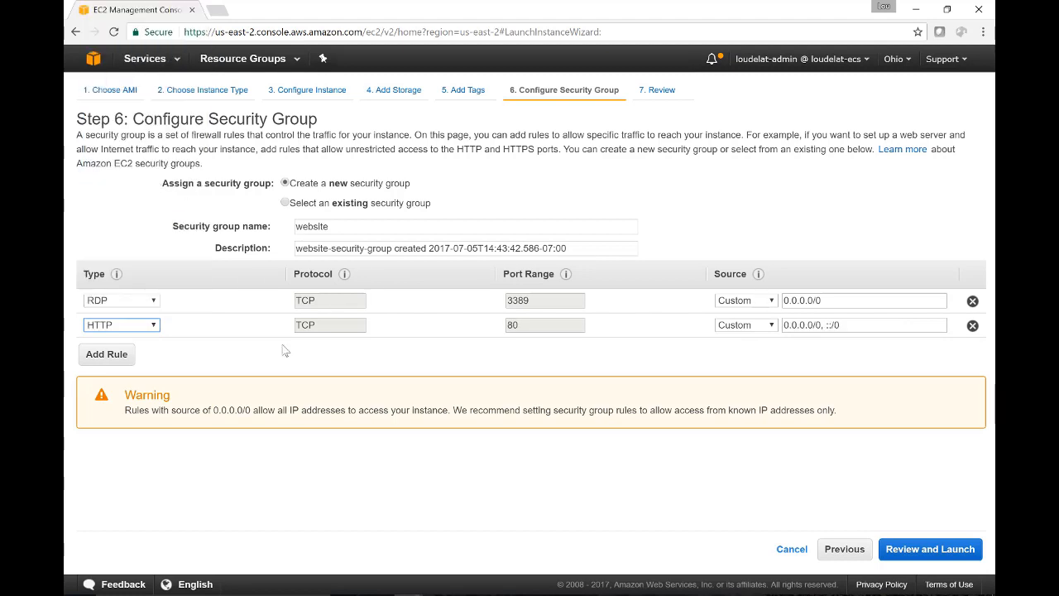
- Add an inbound HTTPS rule to the security group and continue to the launch review
click(105, 354)
click(136, 351)
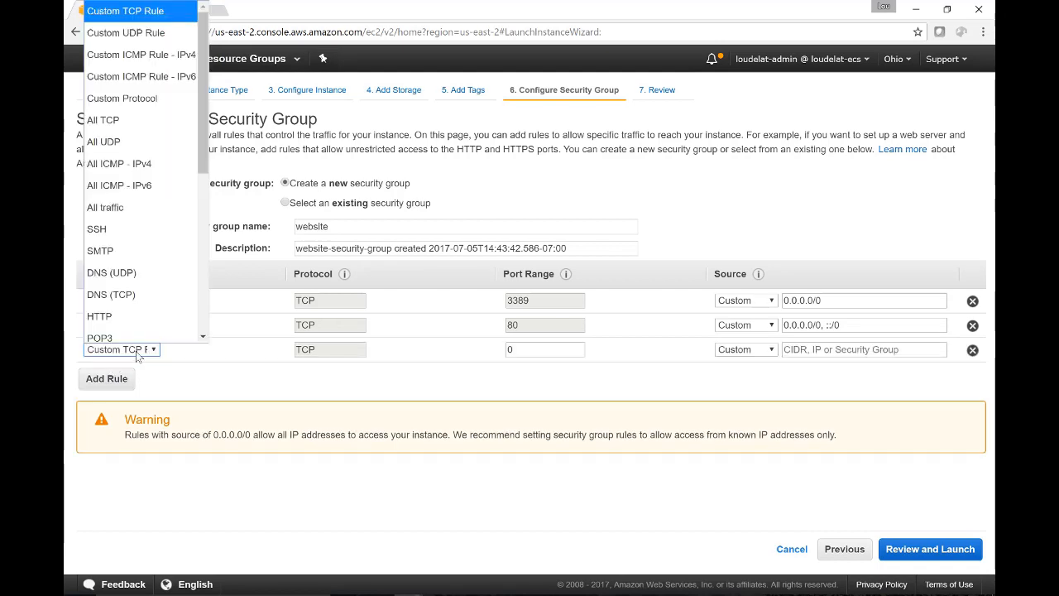
scroll(132, 265, down, 5)
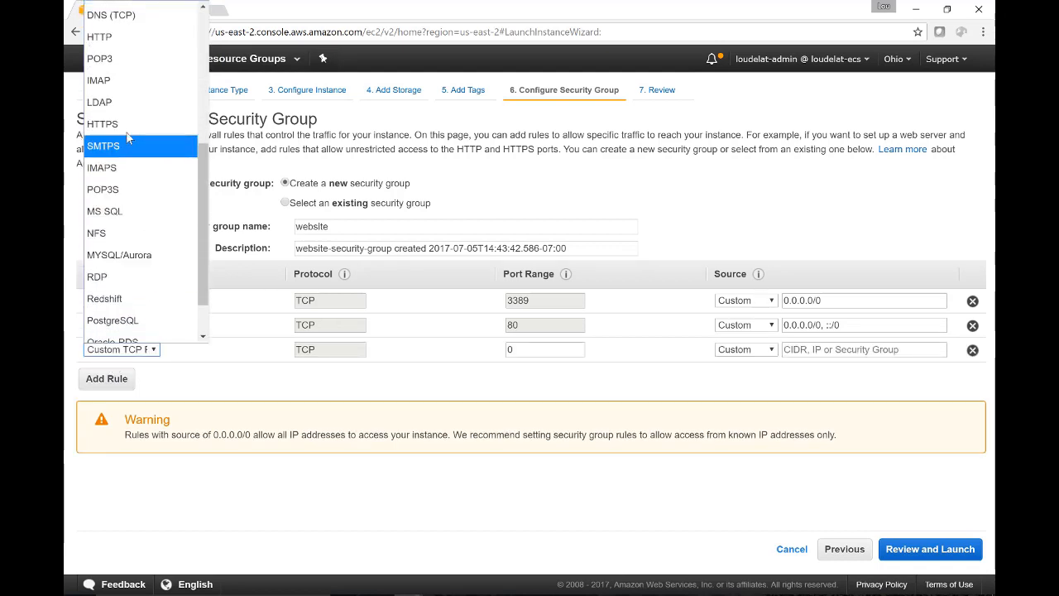
click(124, 125)
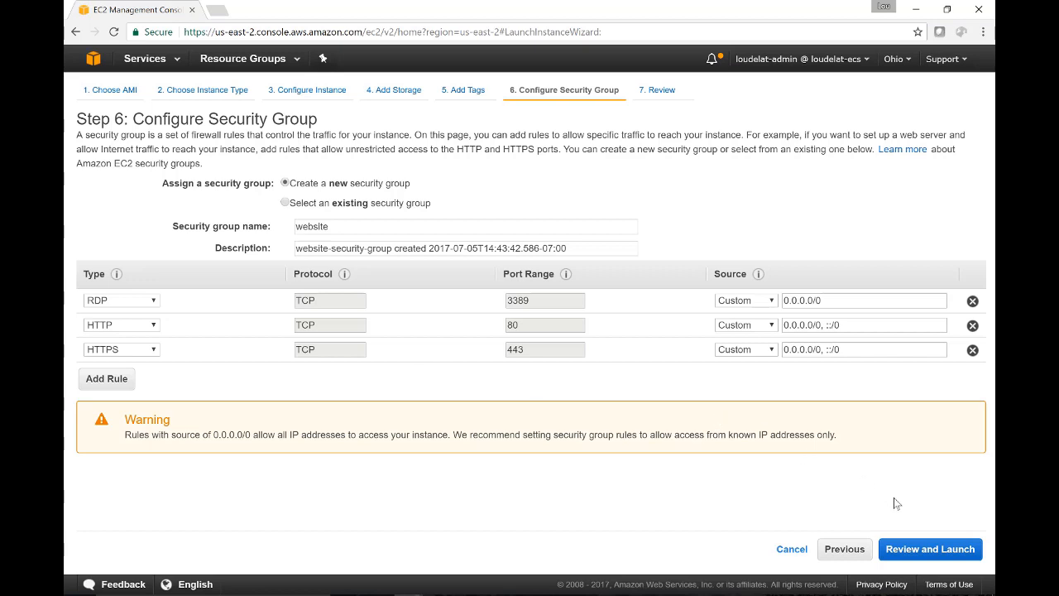
click(923, 547)
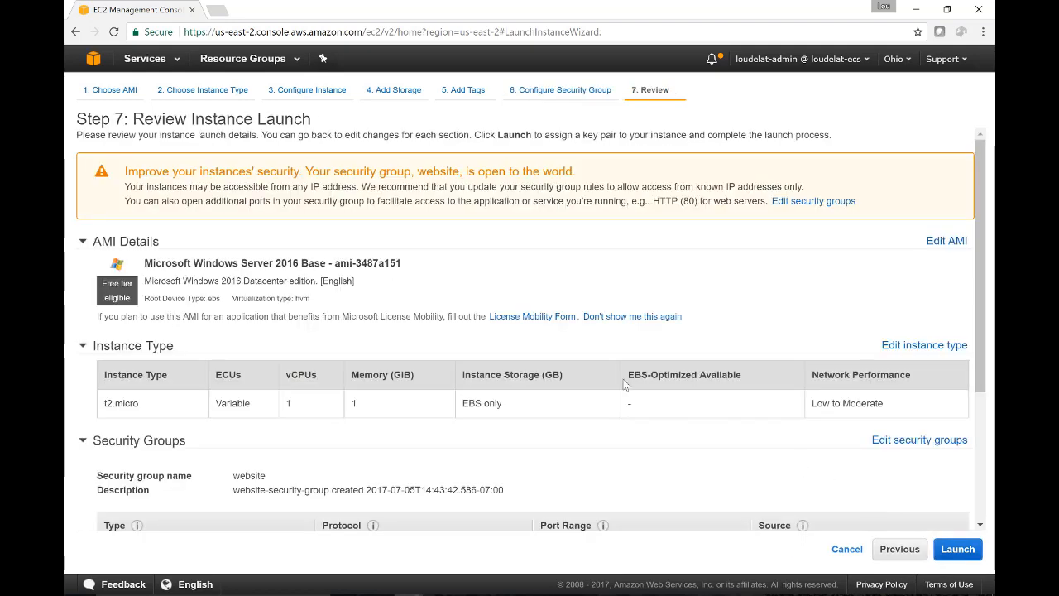
- Launch the instance with the existing key pair ecs-ohio-new, acknowledging access to its private key file, and view the instances
scroll(626, 384, down, 3)
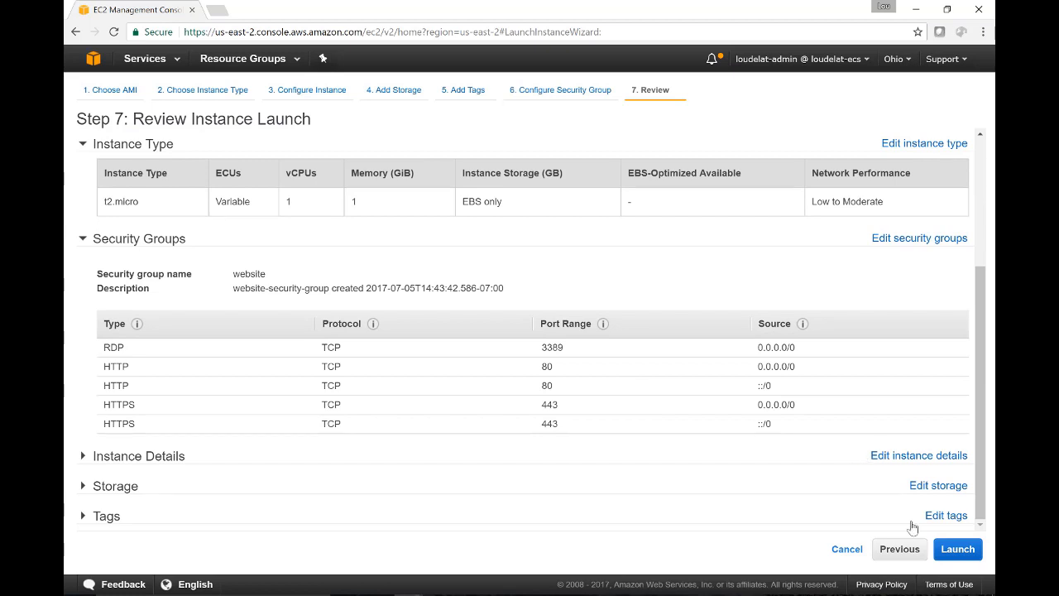
click(962, 553)
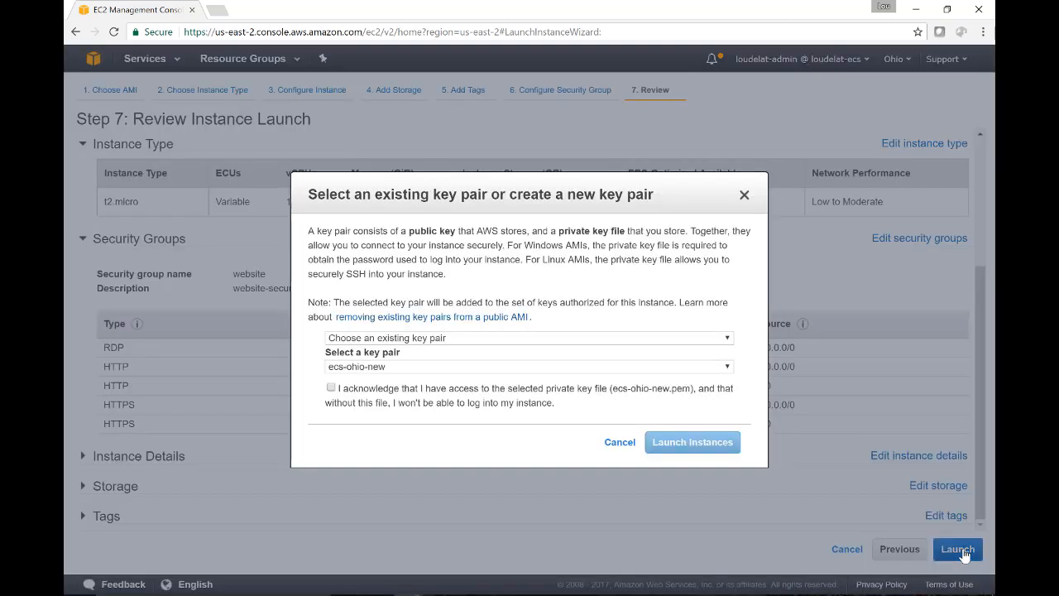
click(606, 343)
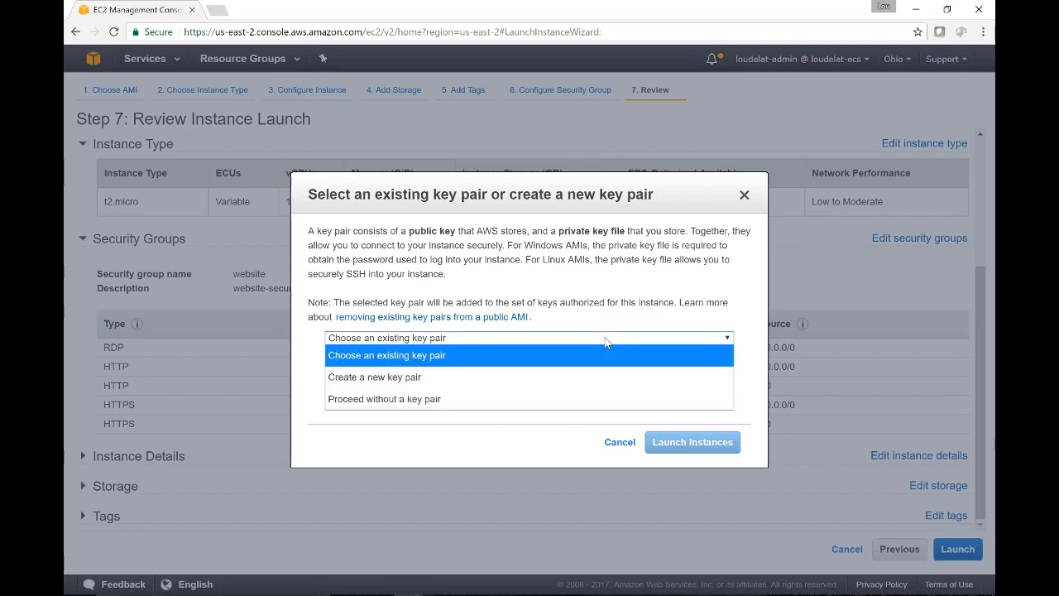
click(606, 342)
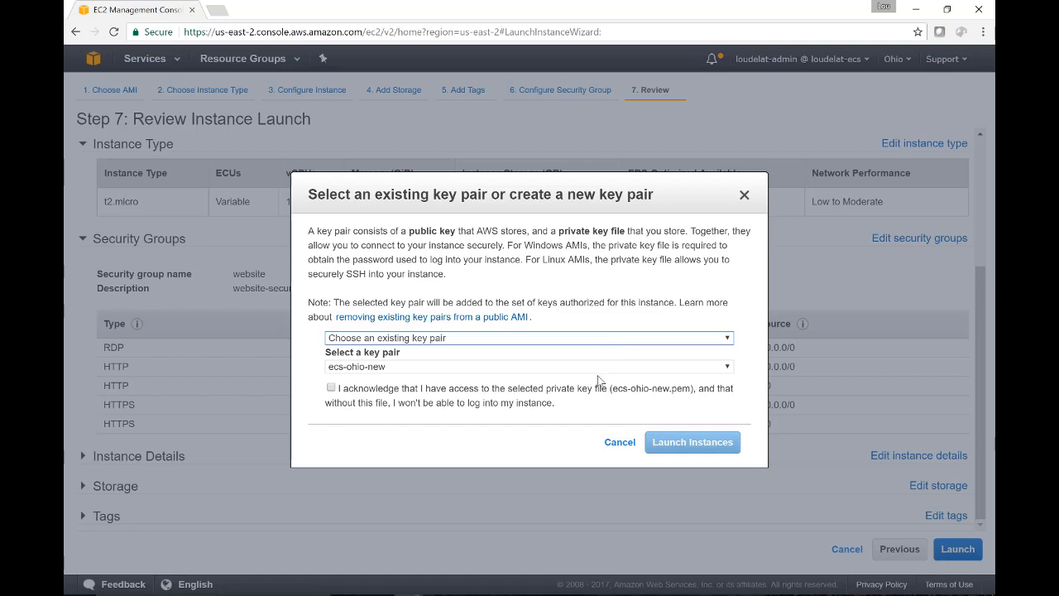
click(601, 371)
click(602, 371)
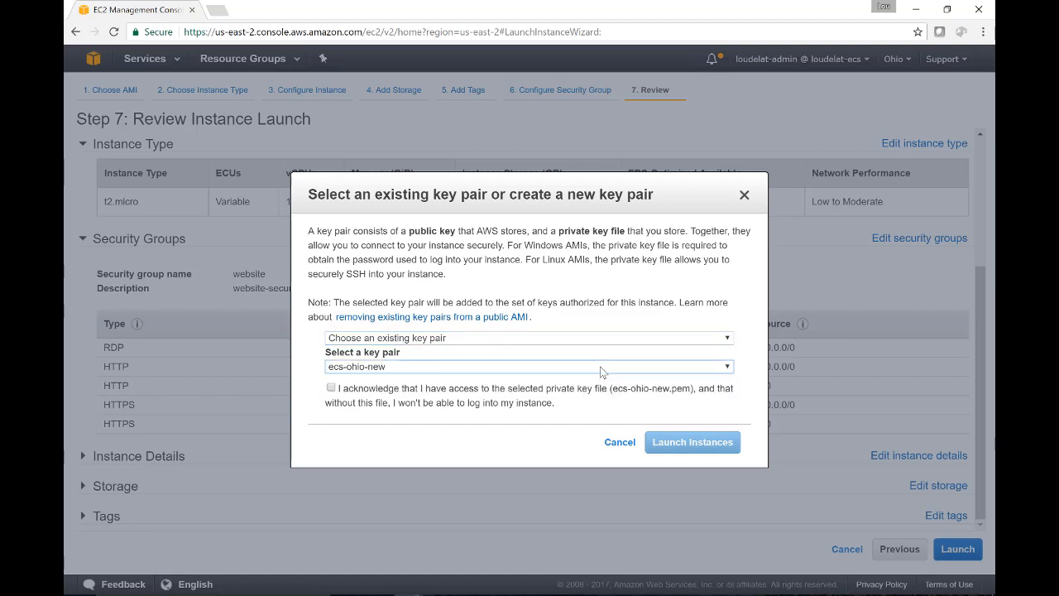
click(332, 388)
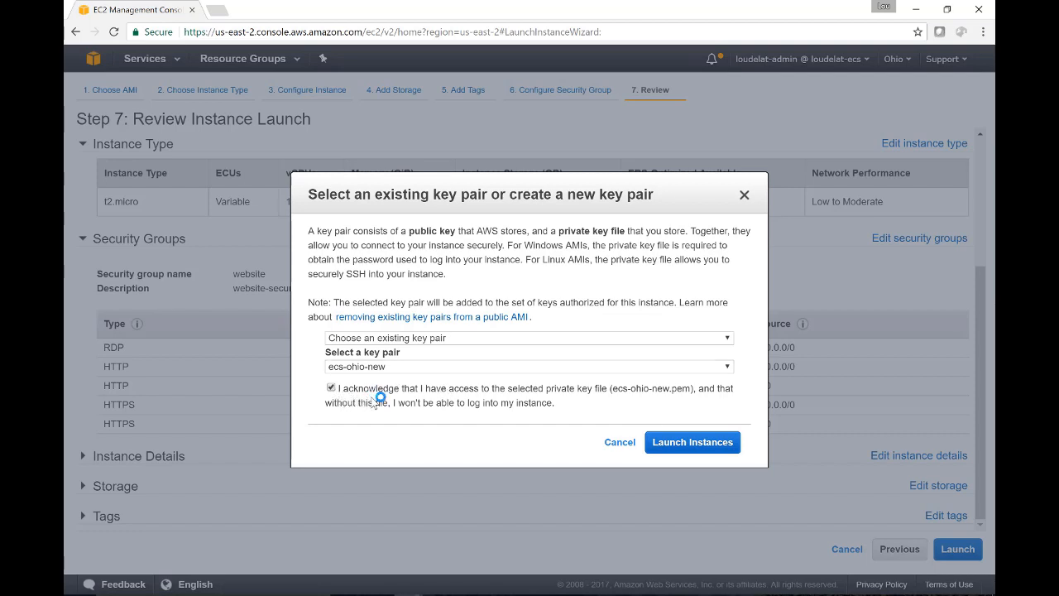
click(682, 443)
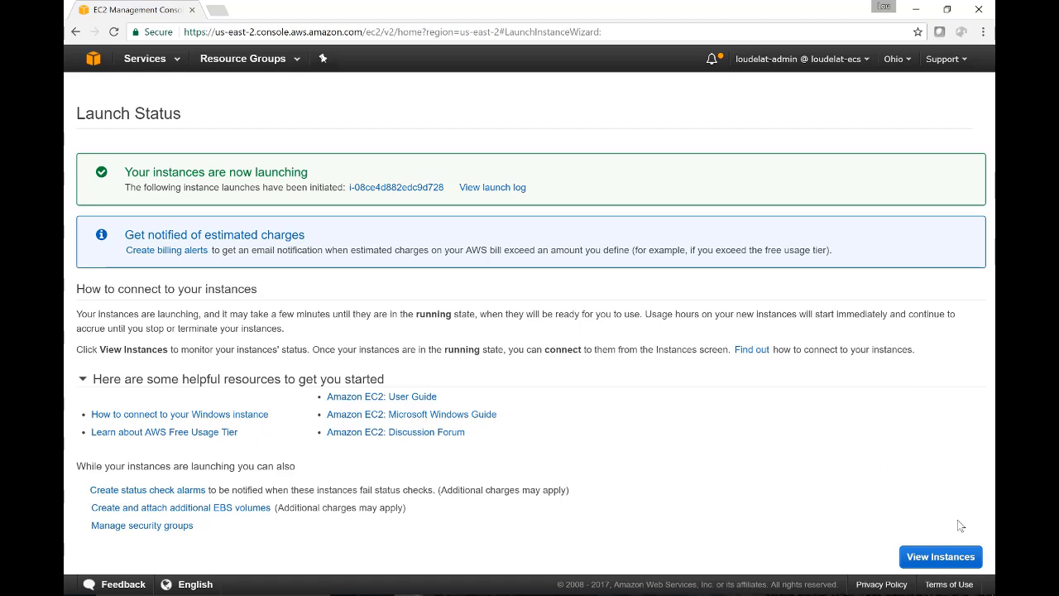
click(940, 557)
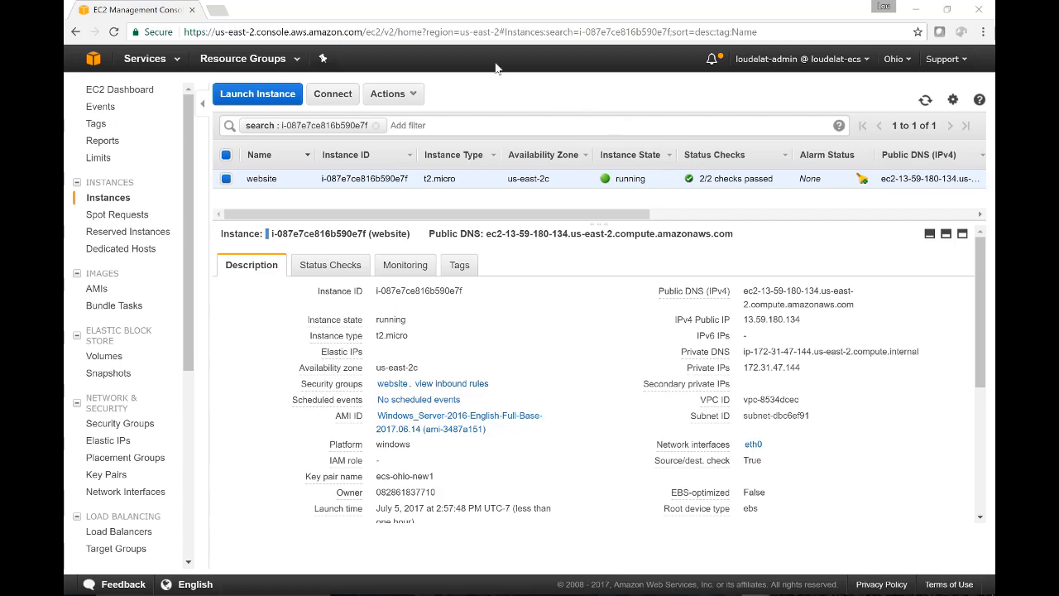
- Download the website instance's remote desktop file and decrypt its administrator password with the key file ecs-ohio-new1.pem
click(334, 95)
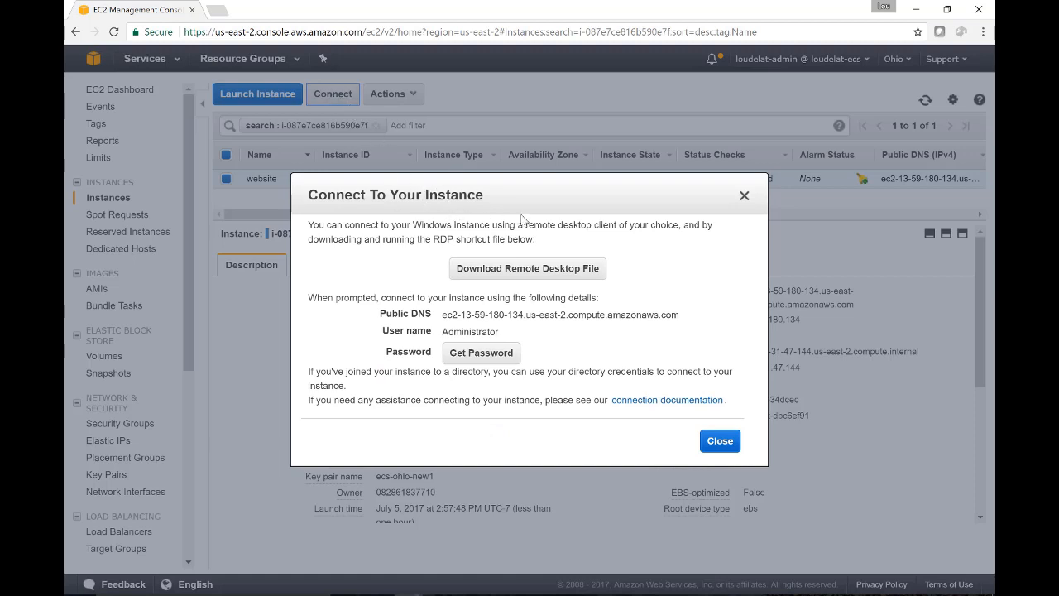
click(573, 271)
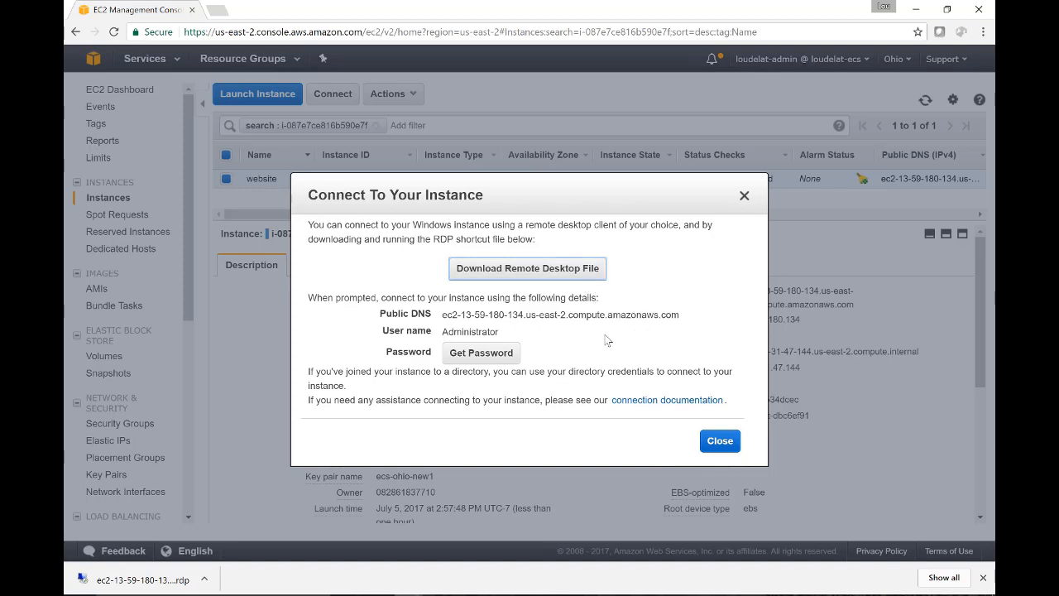
click(483, 354)
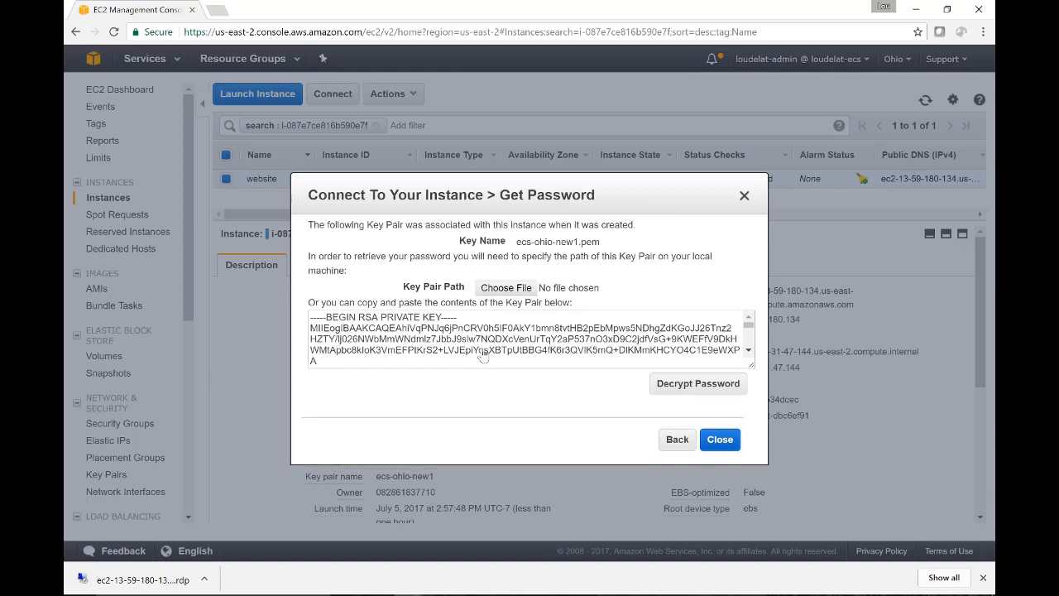
click(502, 293)
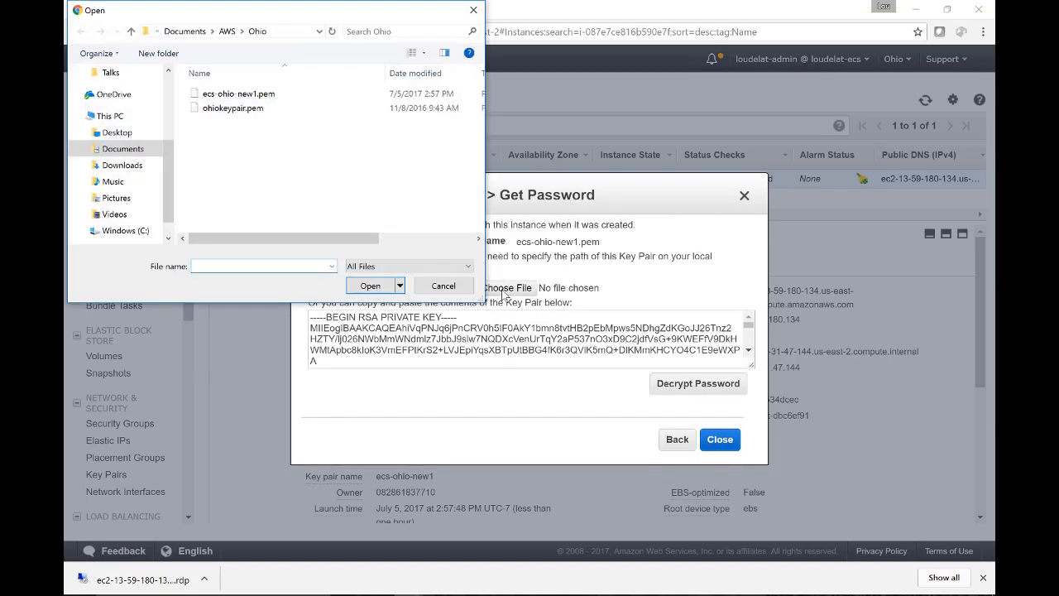
double_click(266, 96)
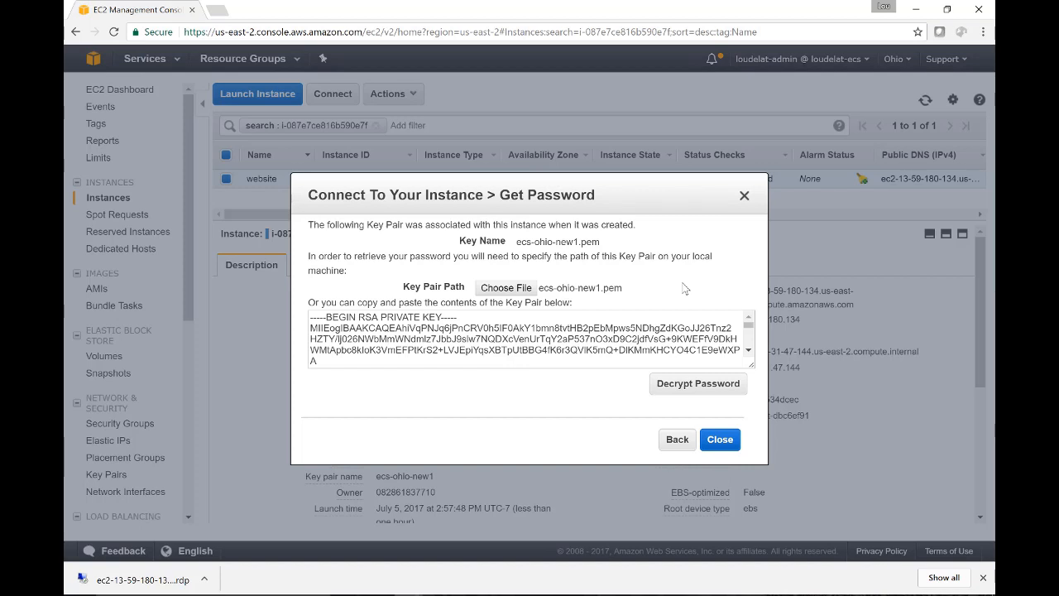
click(722, 391)
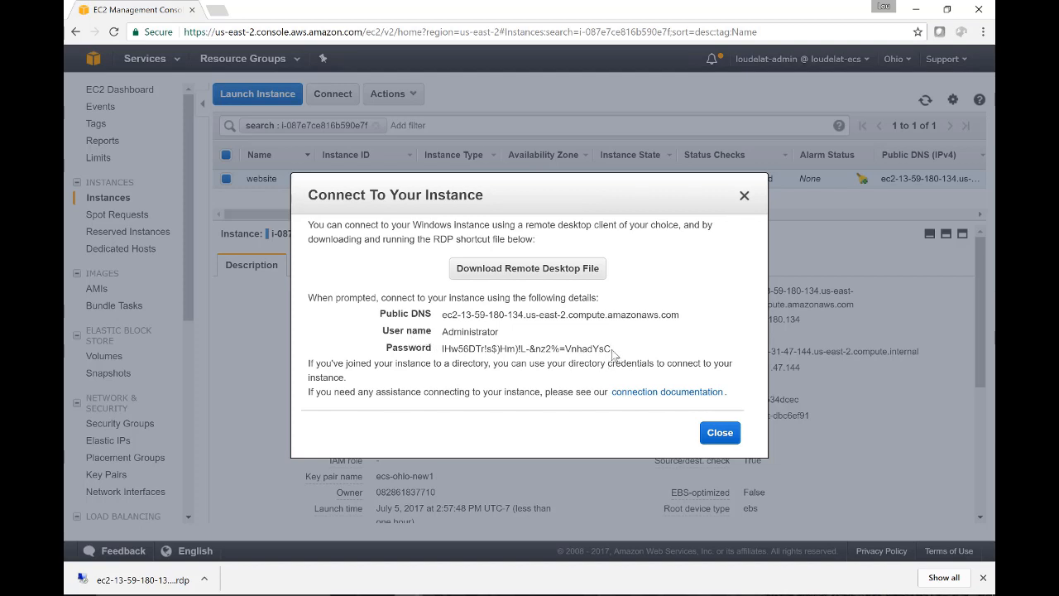
- Copy the decrypted password, open the downloaded RDP file and connect to the instance by entering the Administrator password
drag(611, 348, 445, 348)
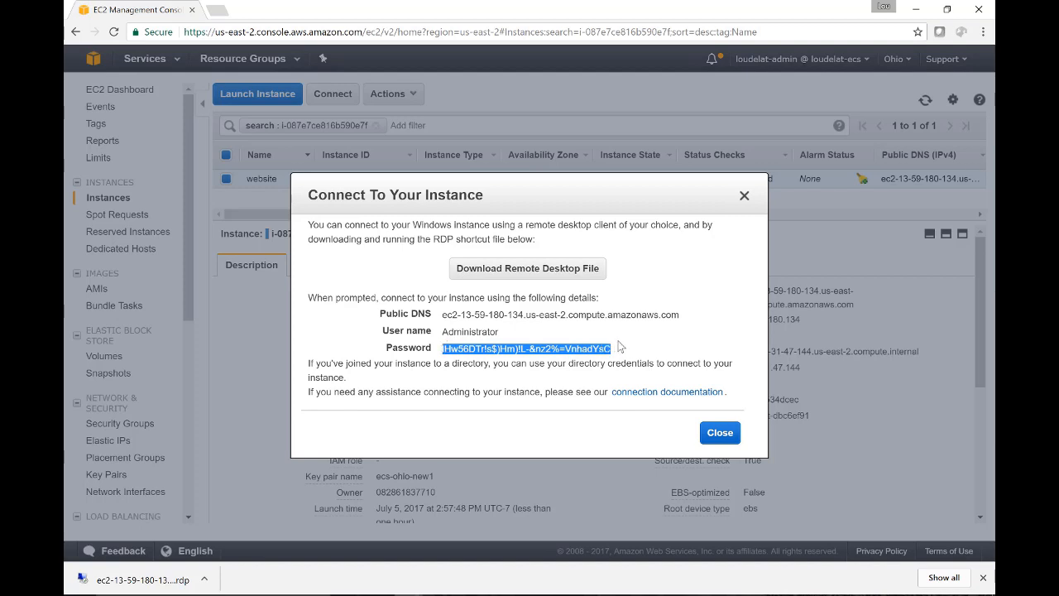
click(723, 432)
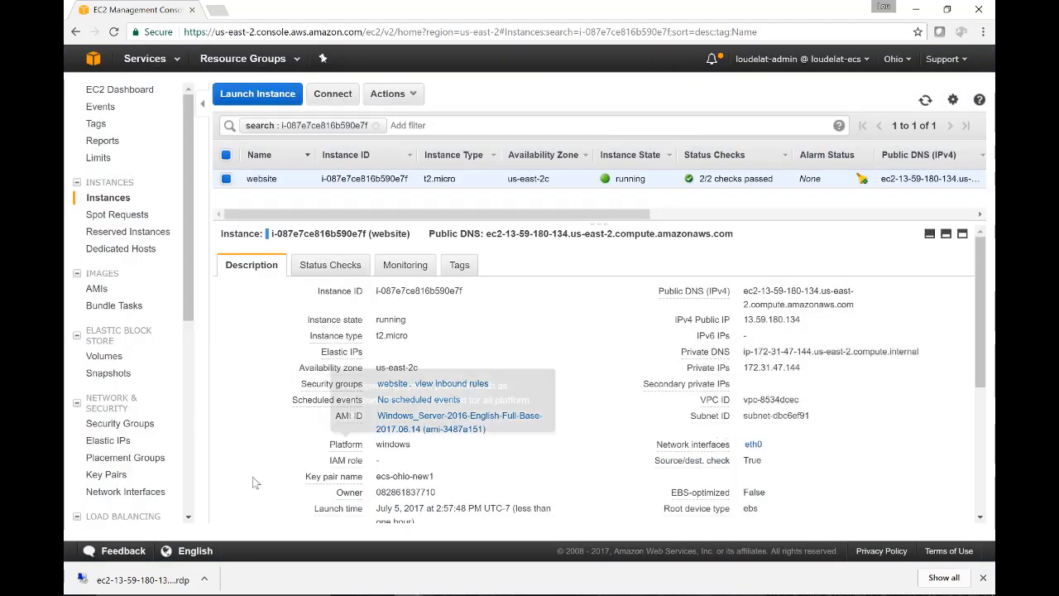
click(156, 584)
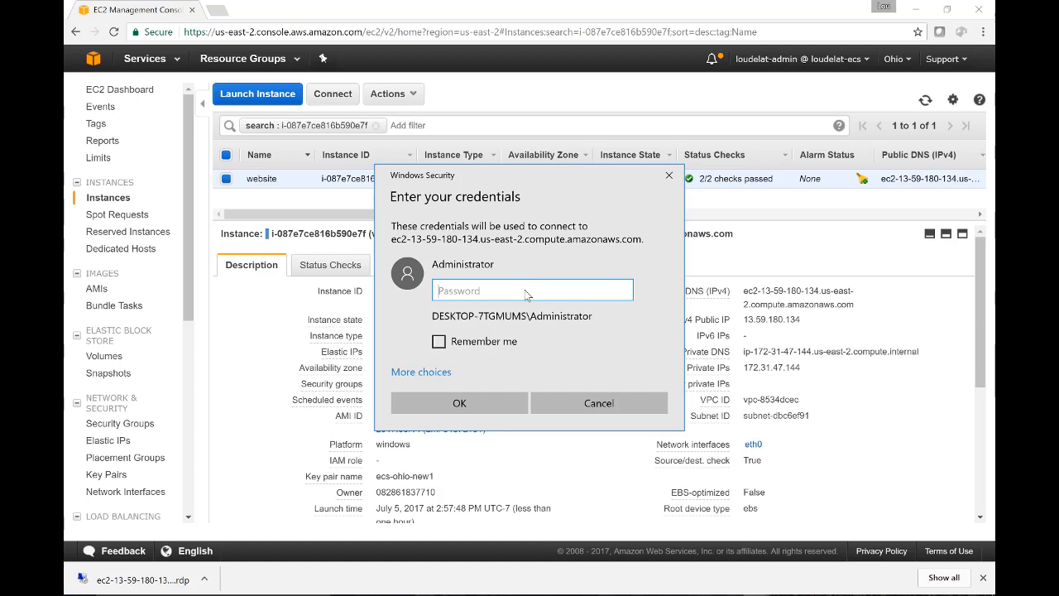
key(ctrl+v)
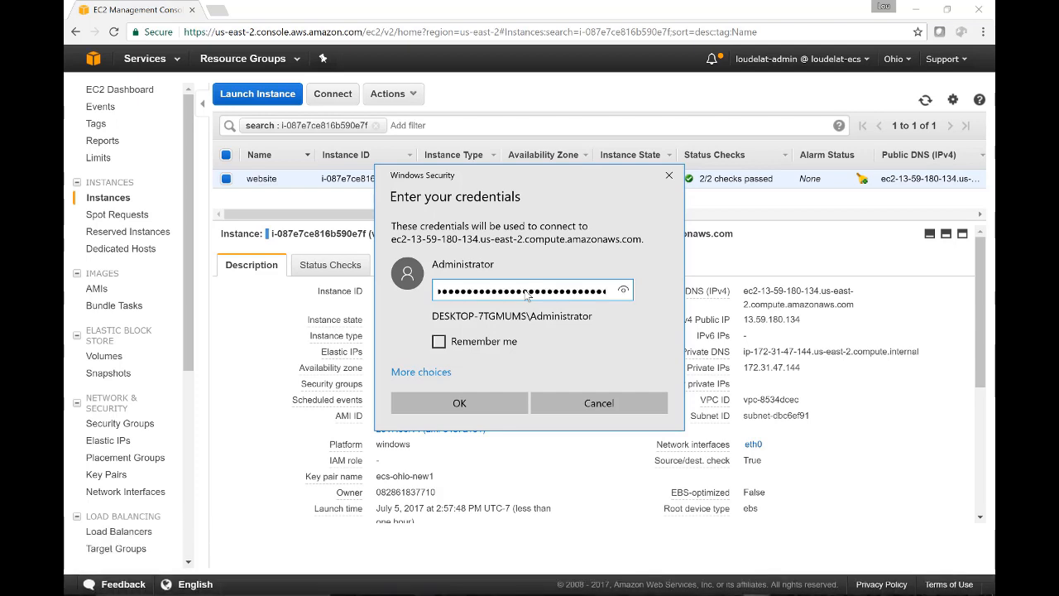
click(494, 402)
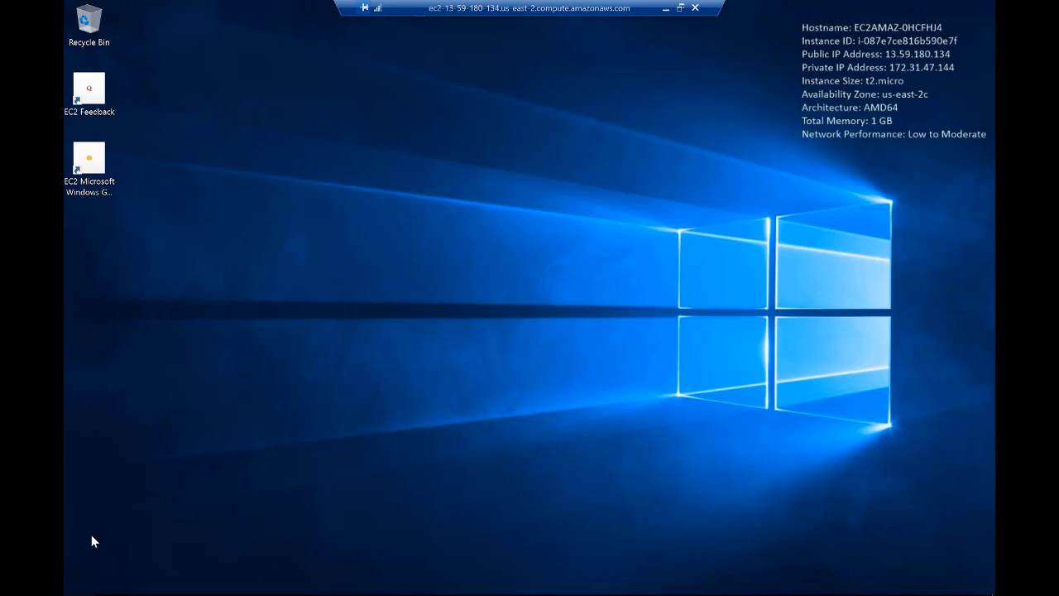
- Open Server Manager on the remote instance and go through the Local Server page to the IIS role page
key(super)
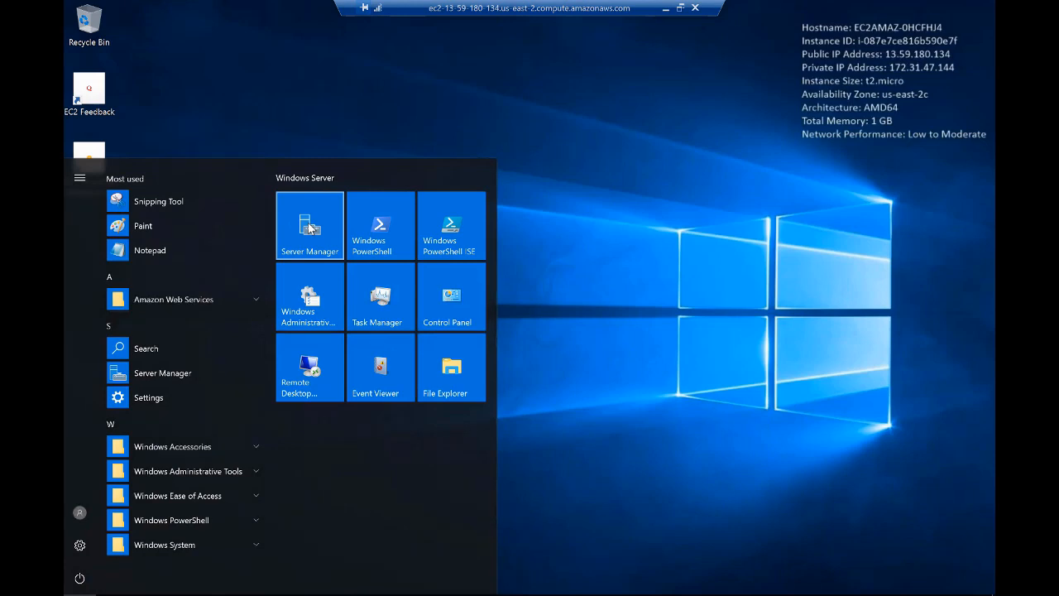
click(309, 228)
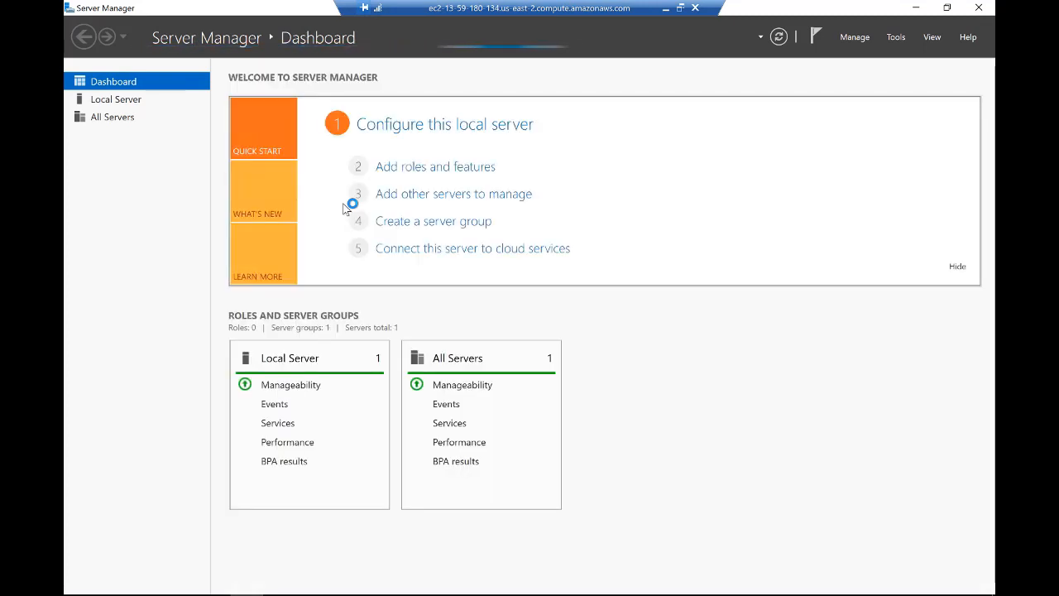
click(116, 99)
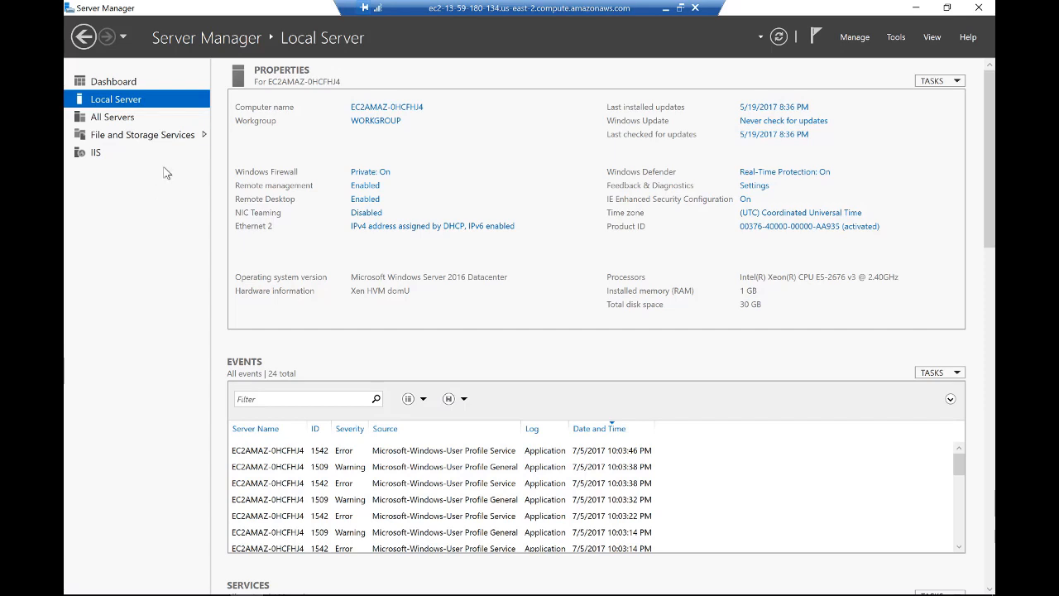
click(96, 154)
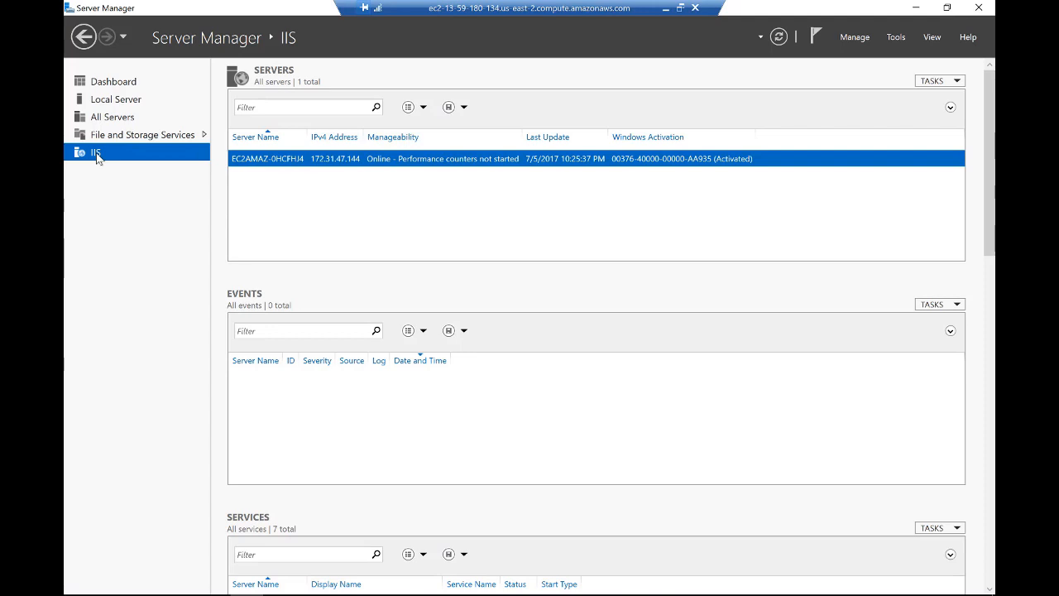
- Open Internet Information Services (IIS) Manager for the listed server and maximize its window
click(290, 161)
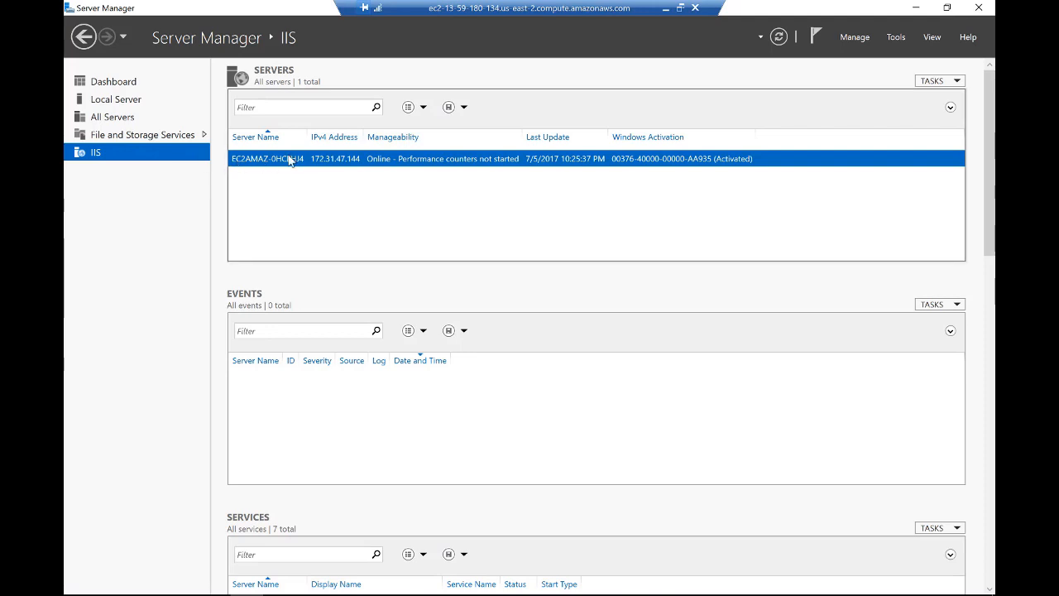
right_click(290, 161)
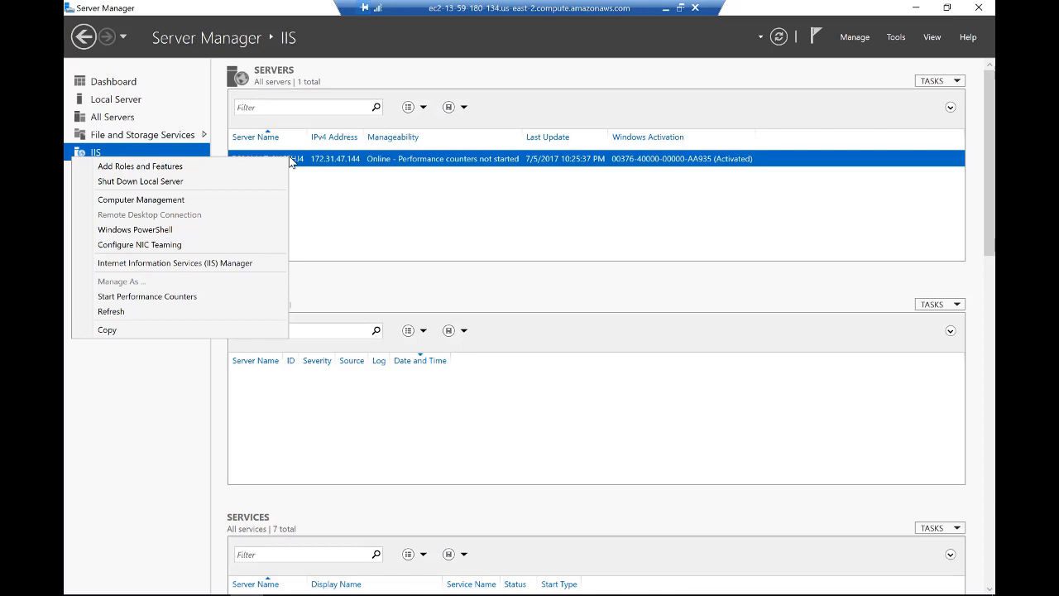
click(163, 263)
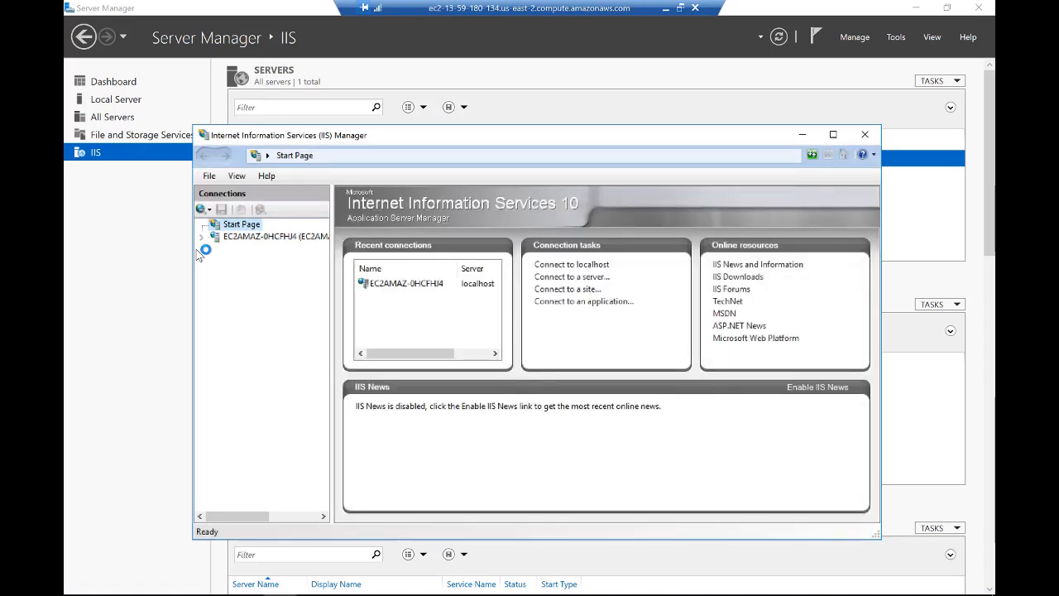
click(834, 135)
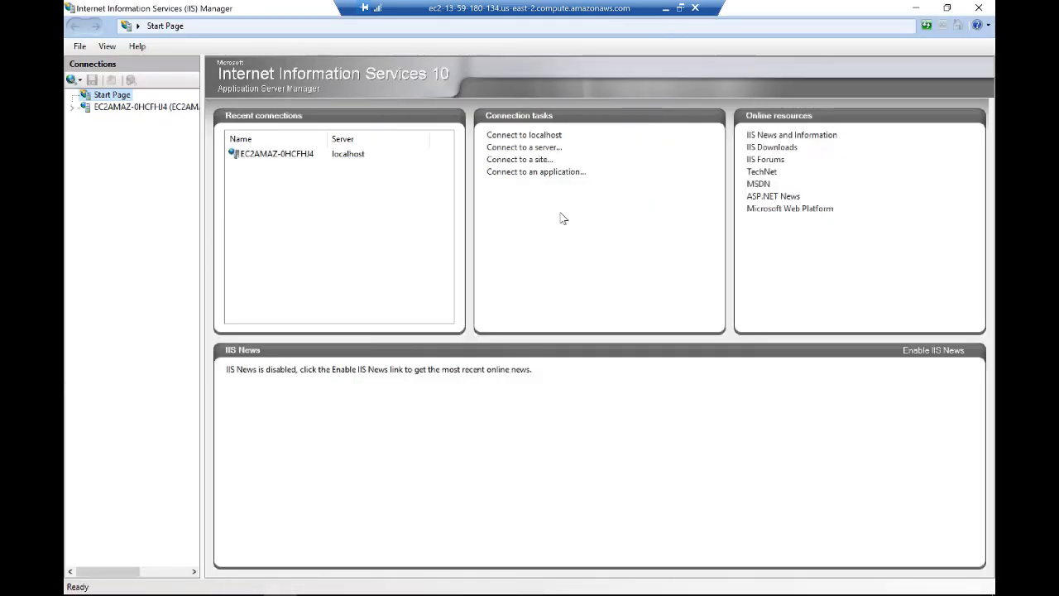
- Expand the server and its Sites node in the Connections tree and browse the Default Web Site in Internet Explorer
click(73, 112)
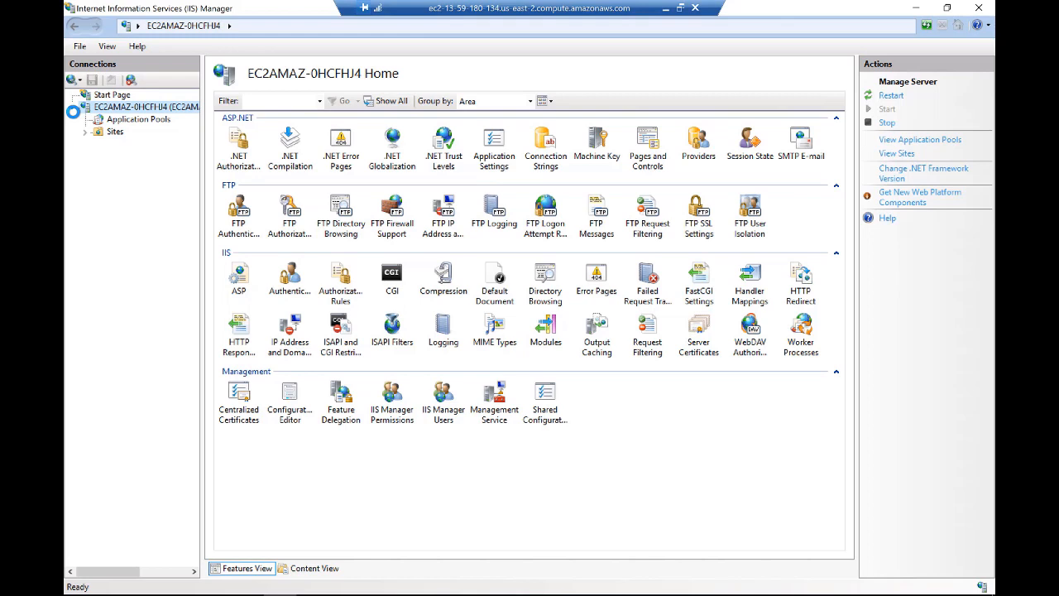
drag(208, 288, 253, 288)
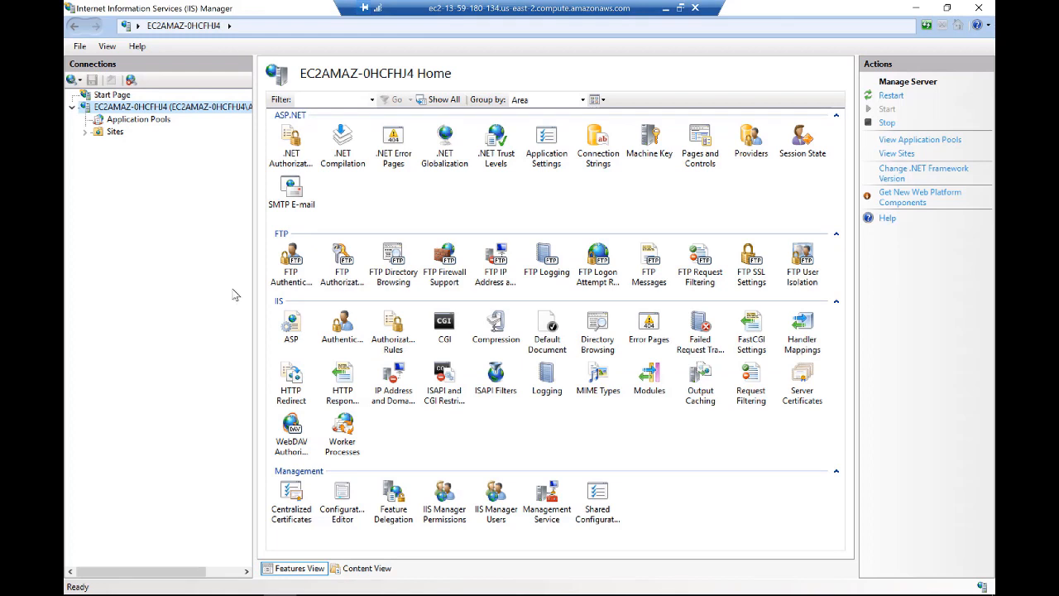
click(86, 133)
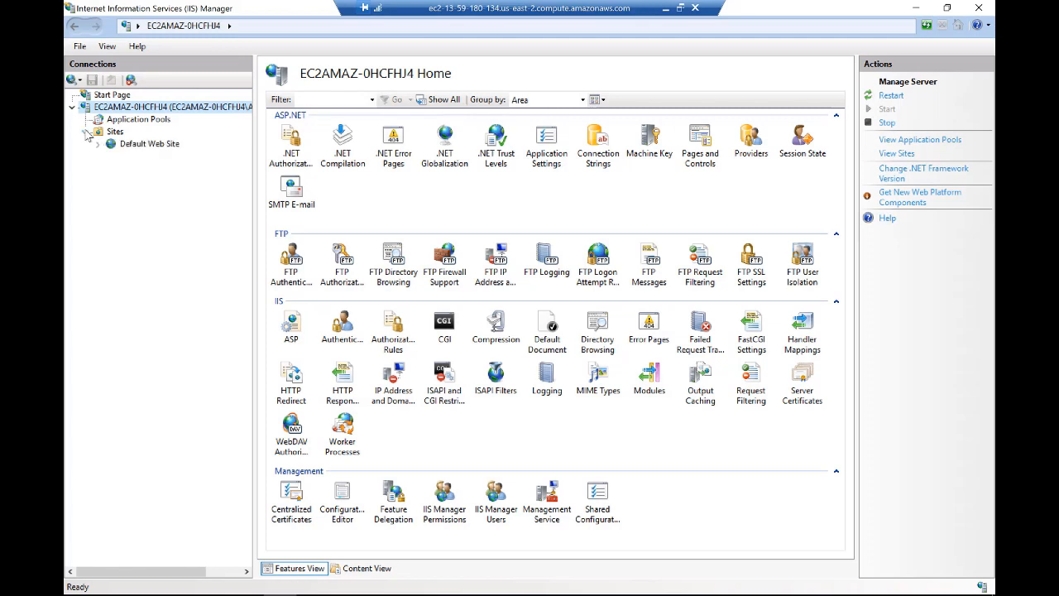
right_click(170, 147)
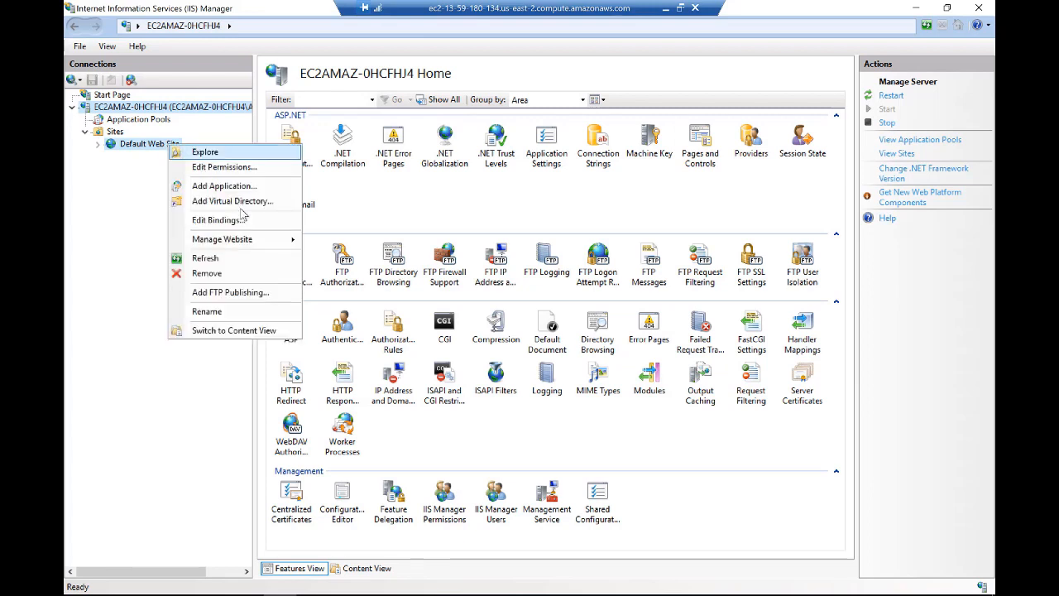
mouse_move(254, 240)
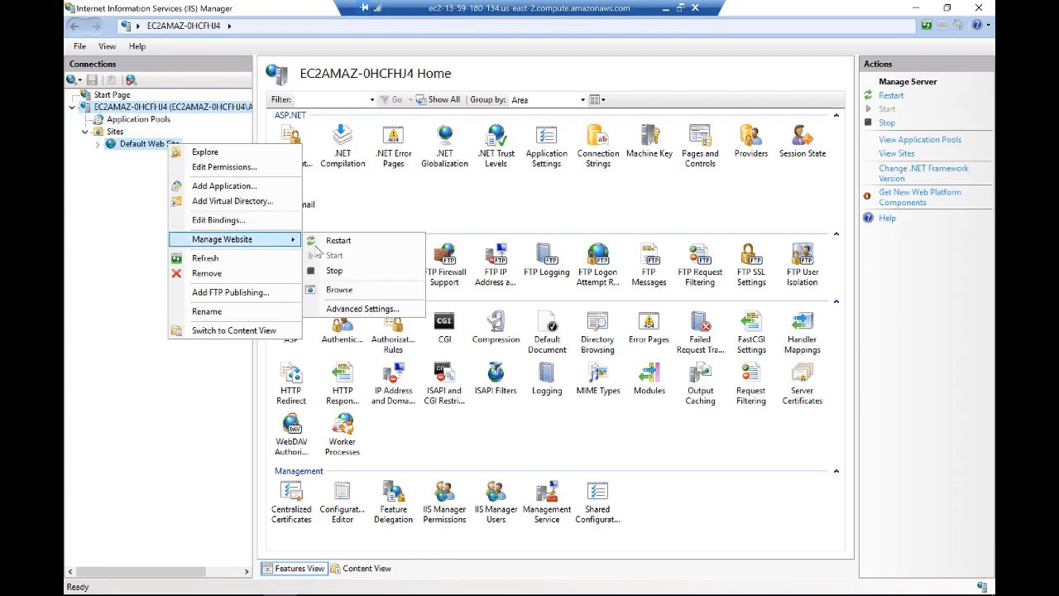
click(340, 290)
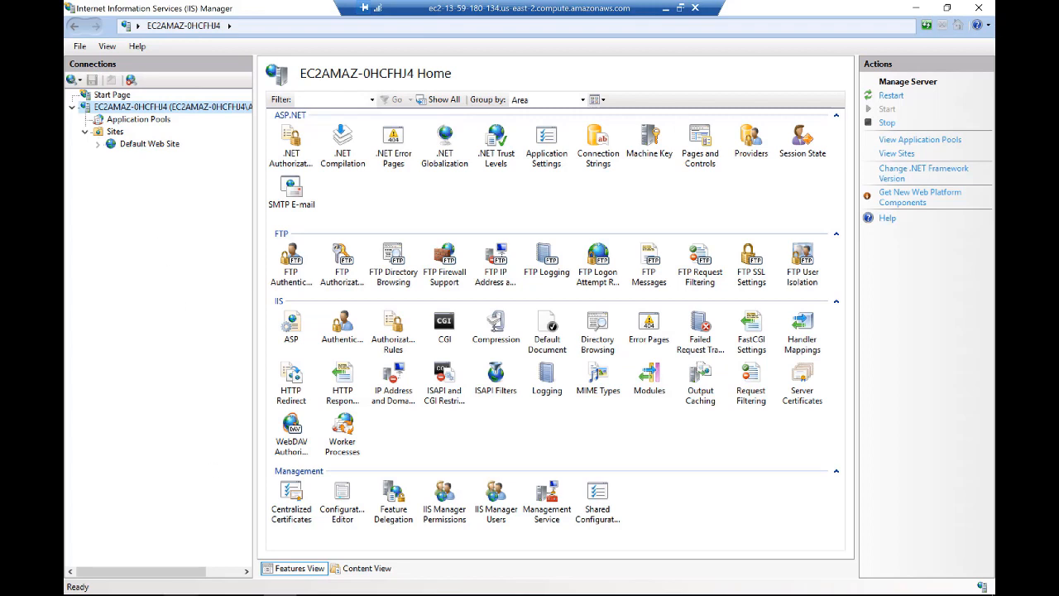
click(181, 594)
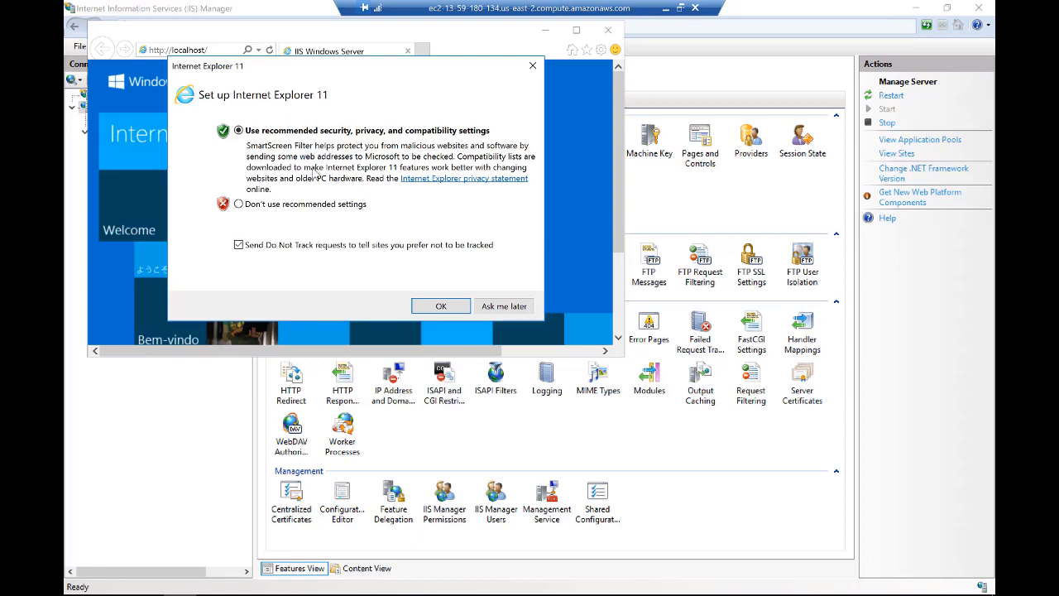
- Accept Internet Explorer's recommended security, privacy and compatibility settings and maximize the localhost page
click(440, 307)
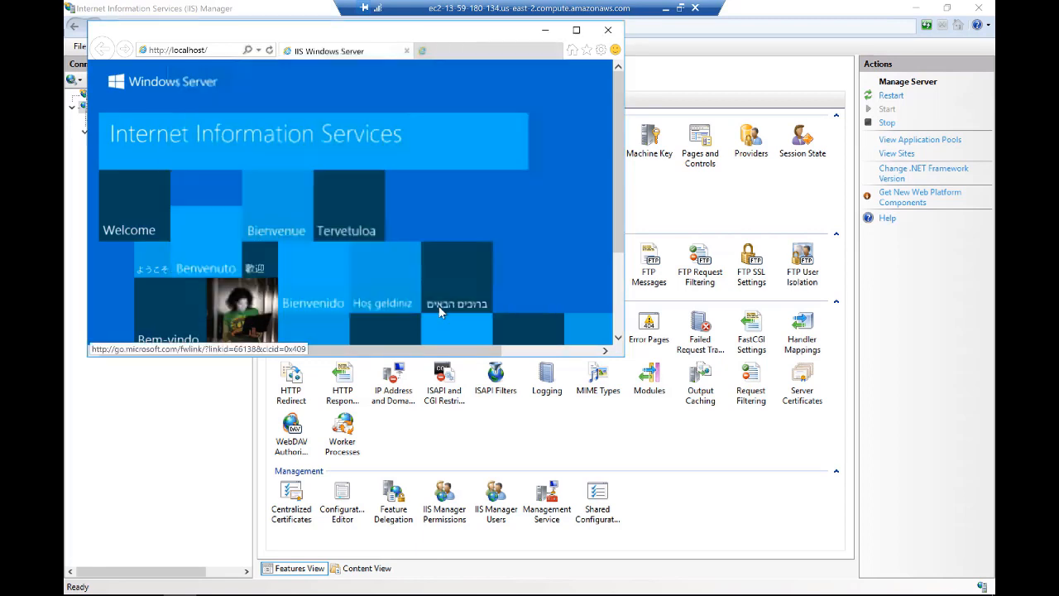
click(555, 338)
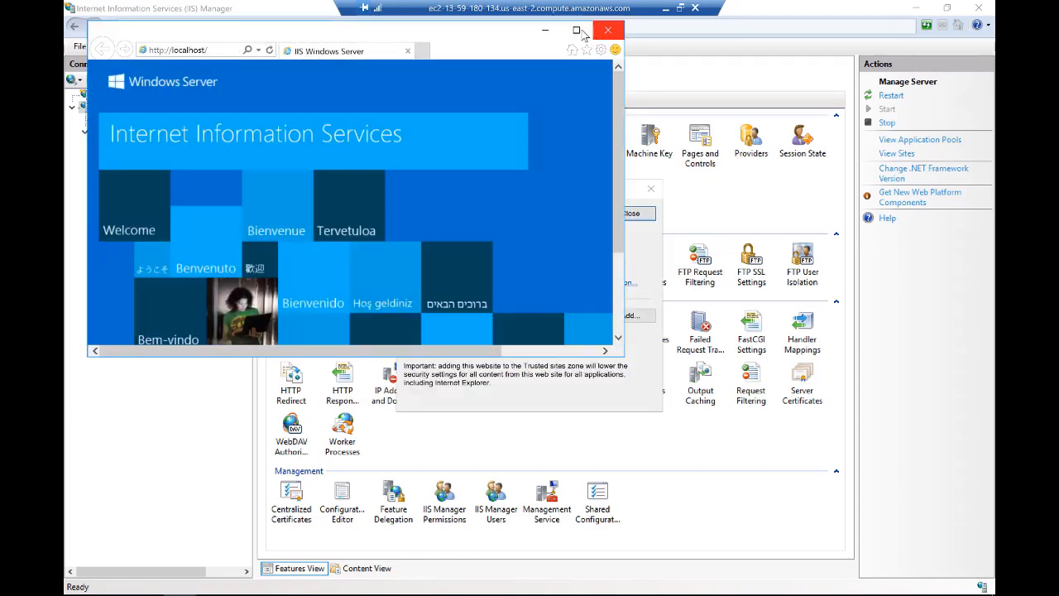
click(577, 30)
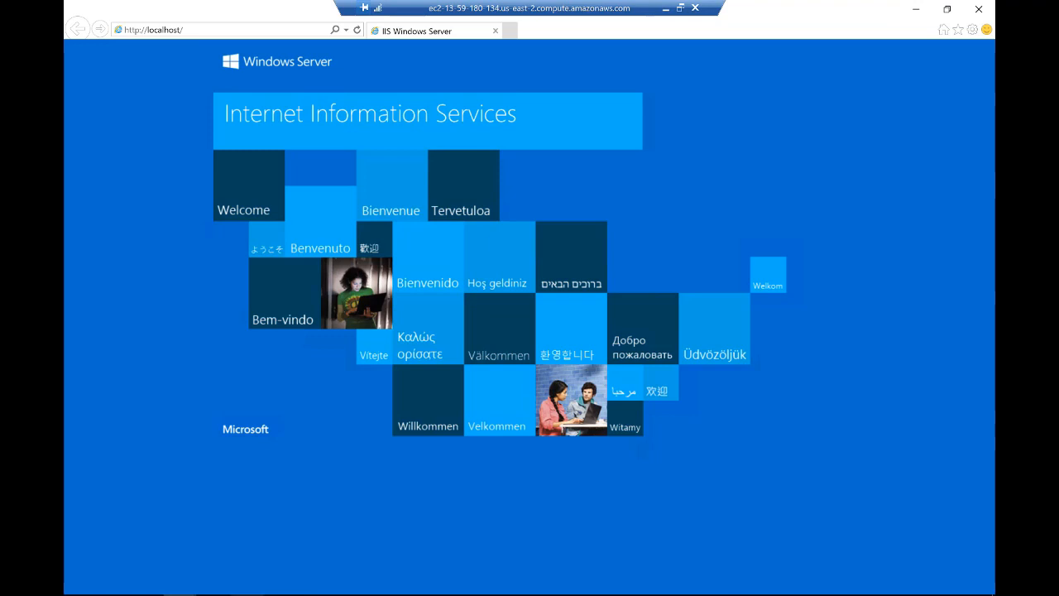
- Return to IIS Manager and explore the Default Web Site's content folder
click(280, 595)
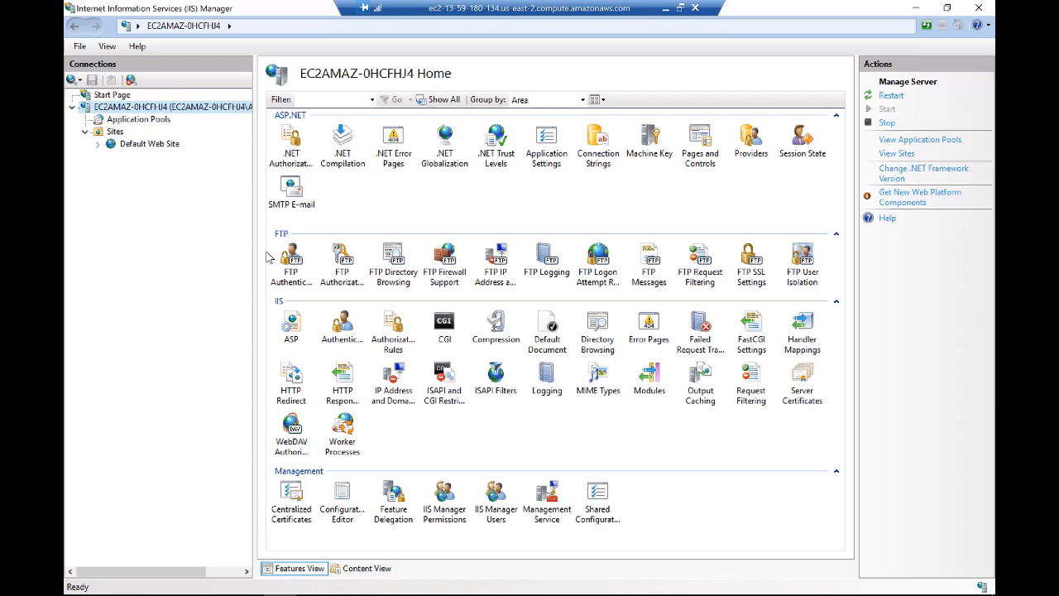
right_click(166, 145)
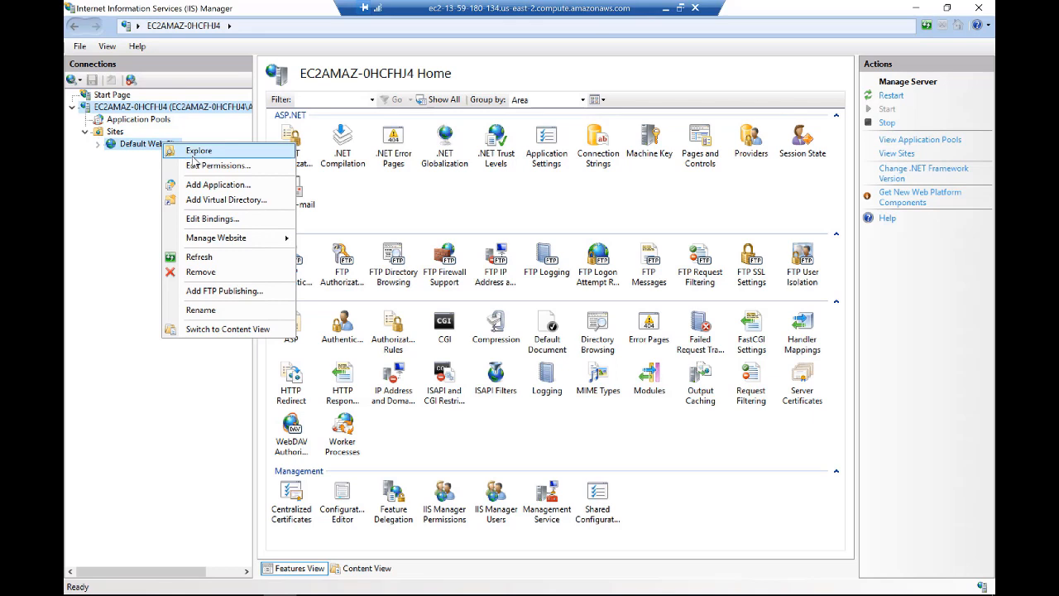
click(193, 154)
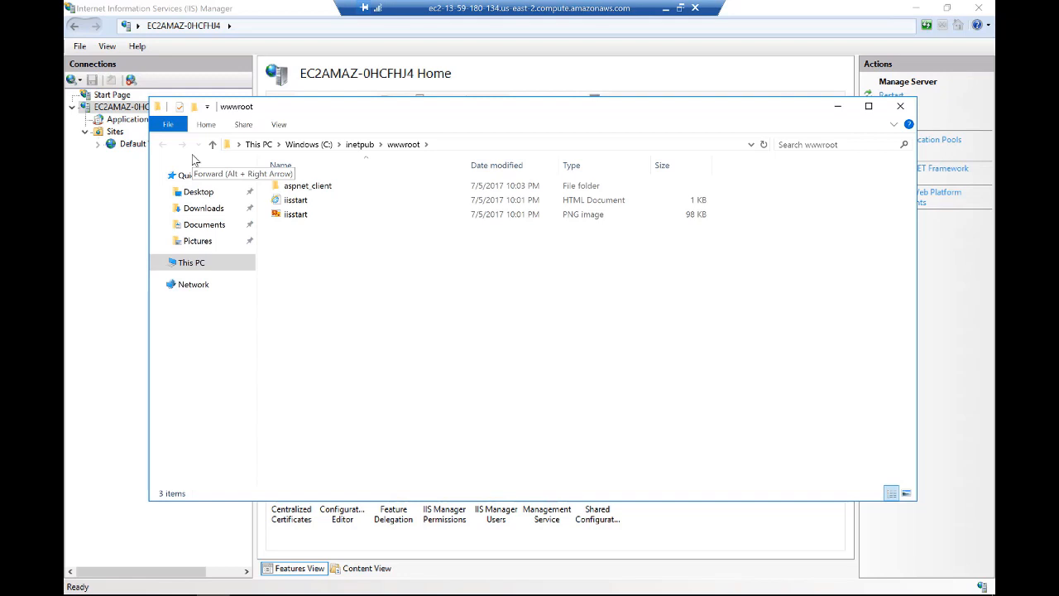
- Open the iisstart HTML document from wwwroot in Notepad and delete all of its code
click(312, 204)
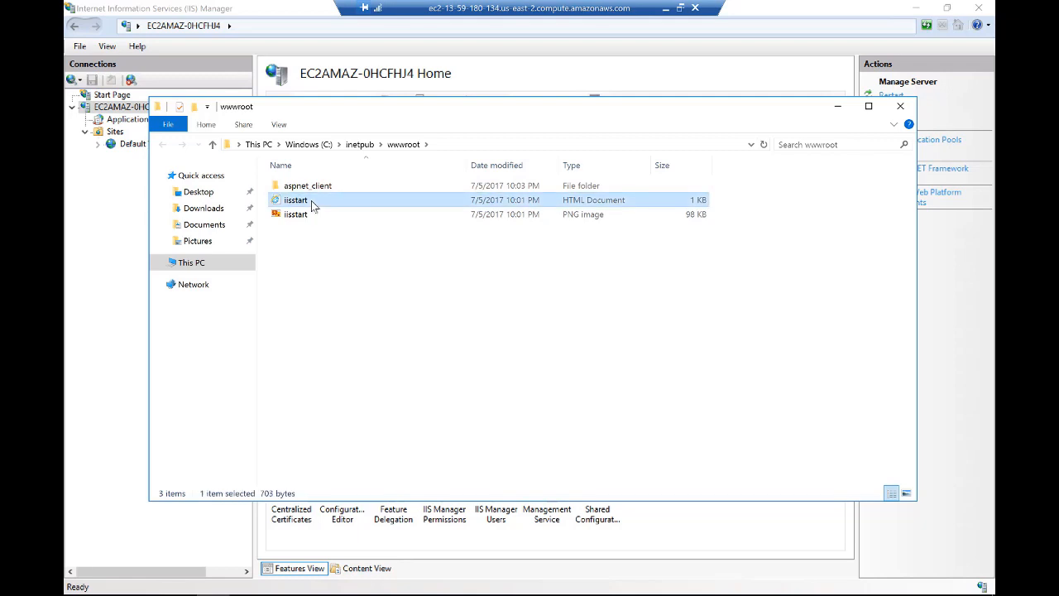
right_click(312, 205)
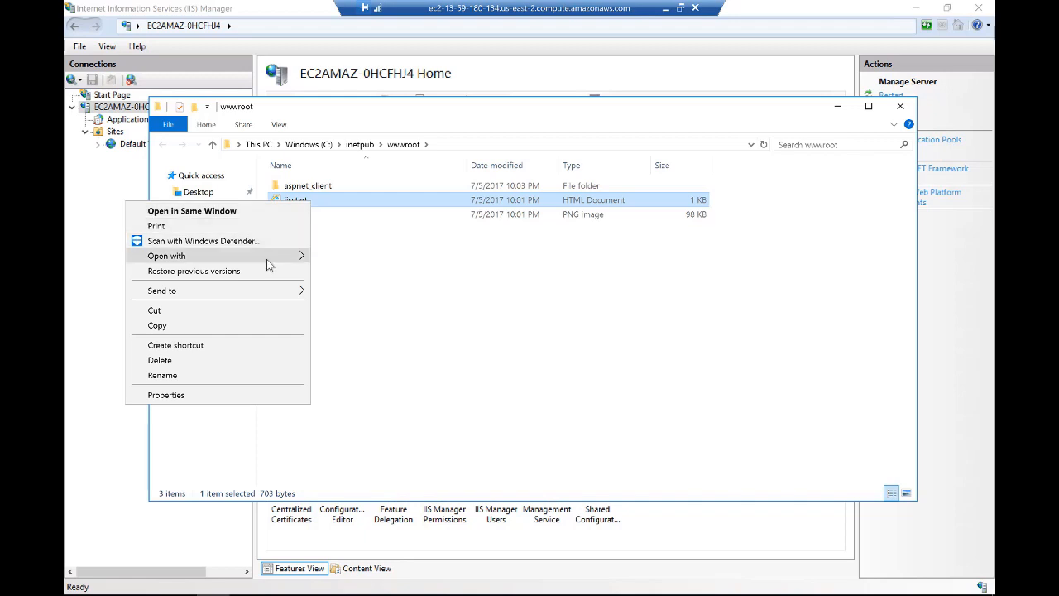
mouse_move(308, 259)
click(351, 273)
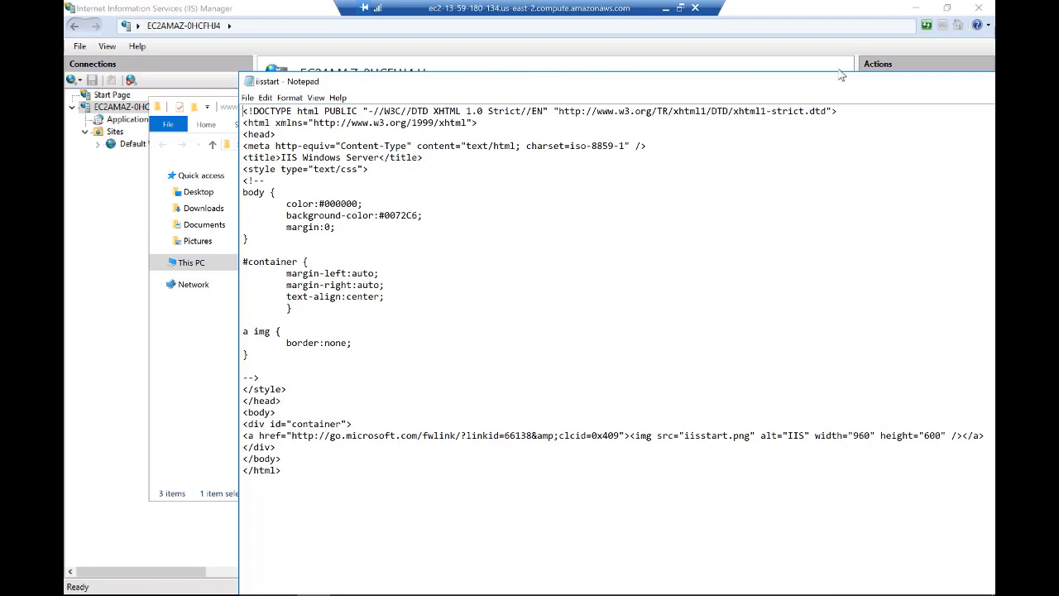
drag(824, 88, 716, 72)
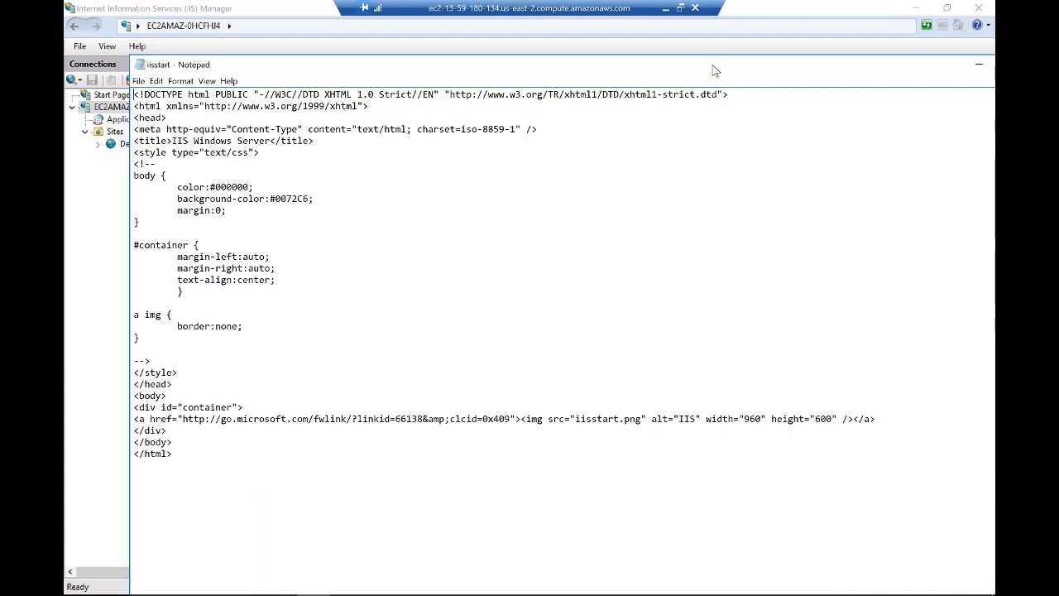
double_click(760, 64)
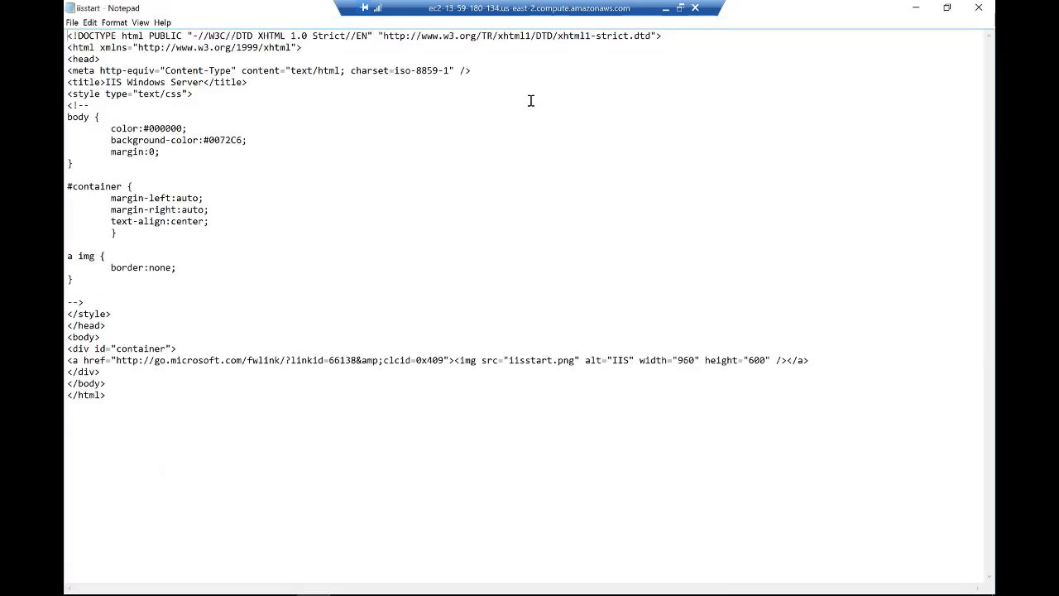
drag(68, 37, 145, 447)
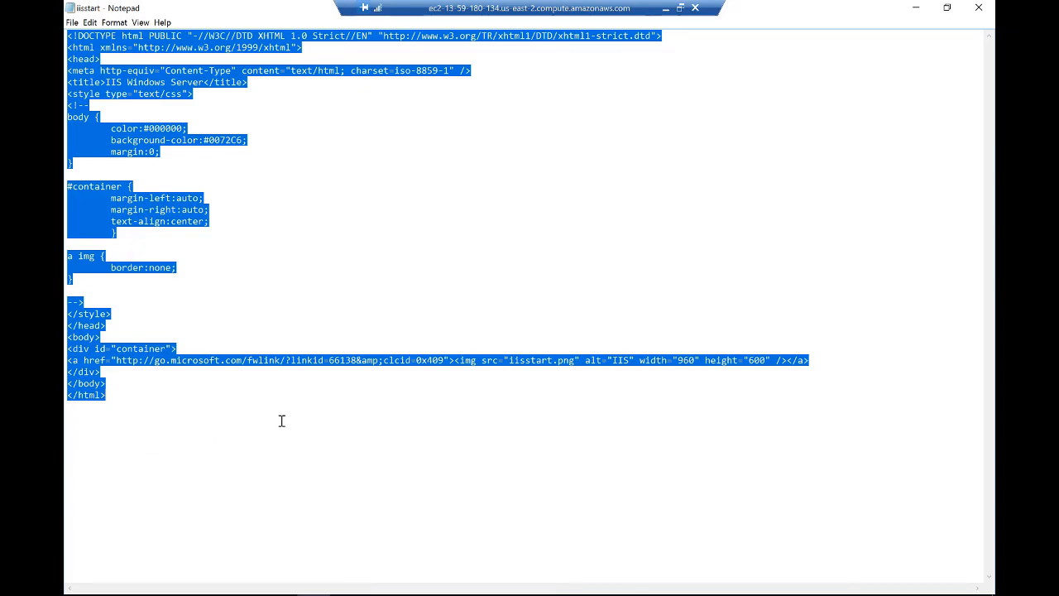
key(Delete)
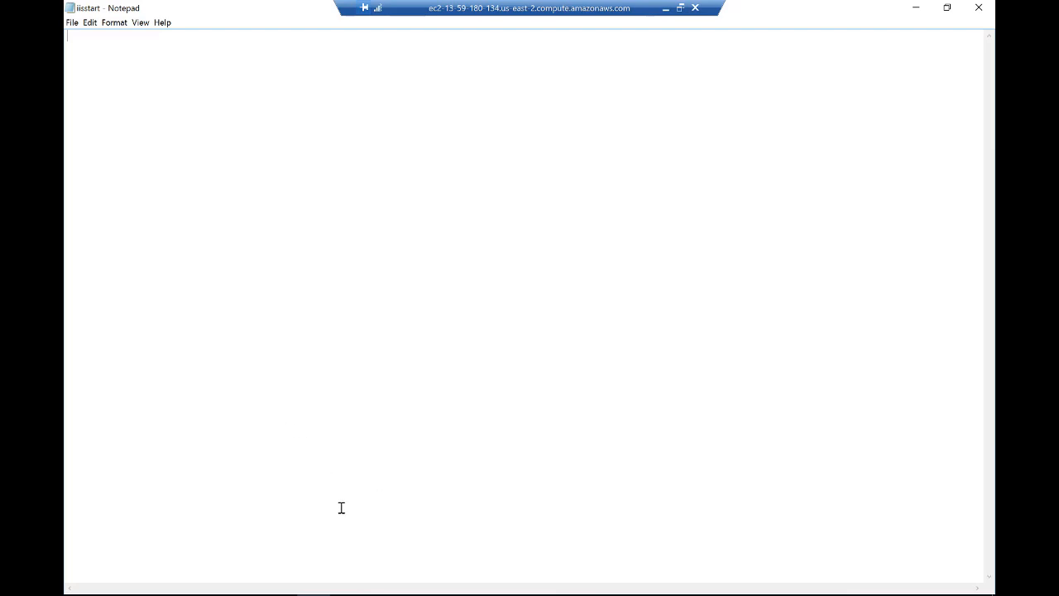
- Switch to Atom on the local machine and copy the HTML block containing the four instance metadata links
click(665, 9)
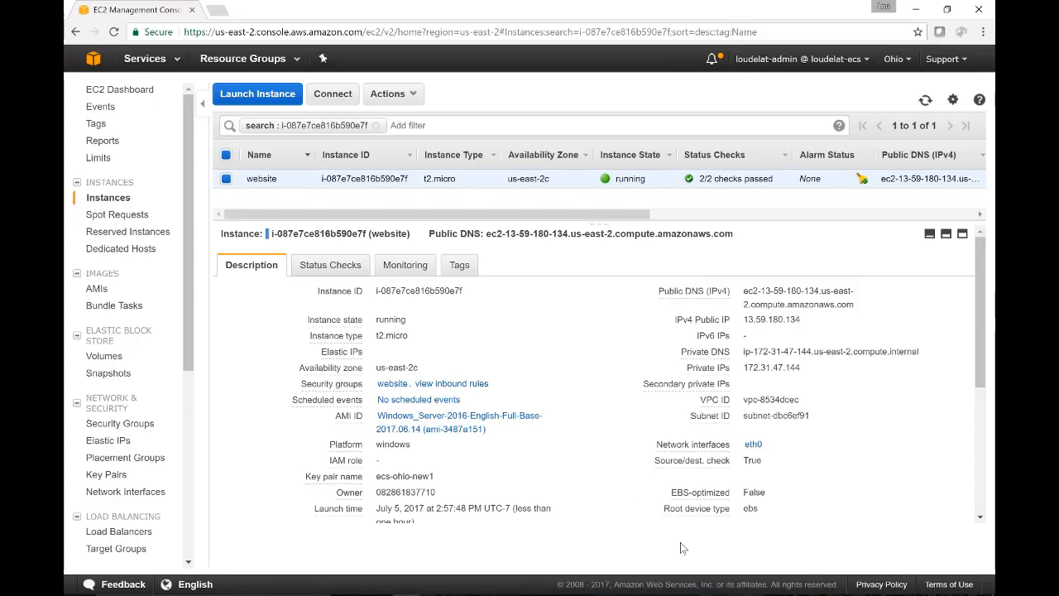
click(566, 594)
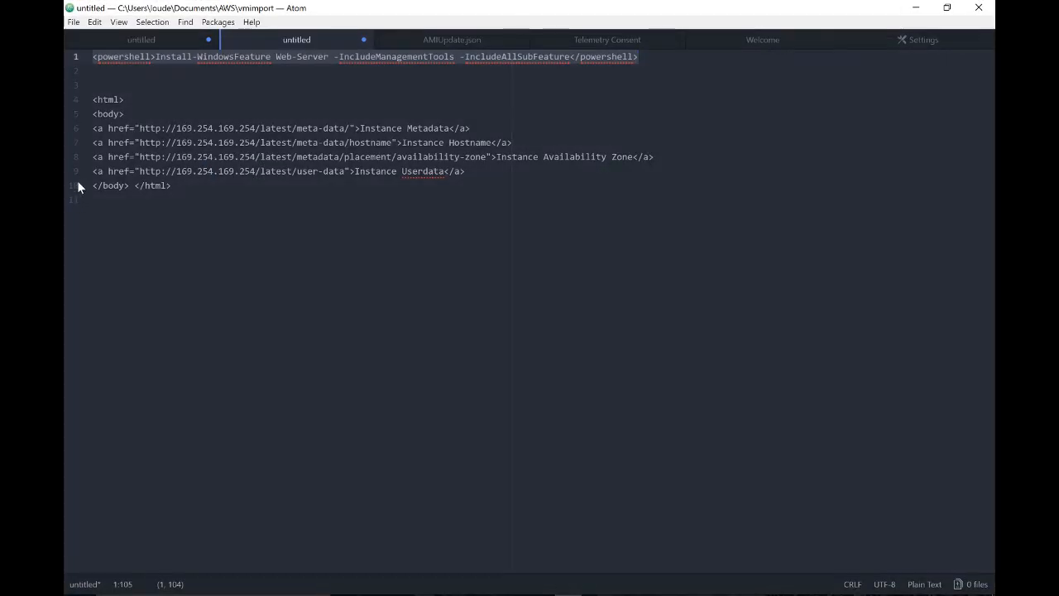
drag(93, 99, 177, 186)
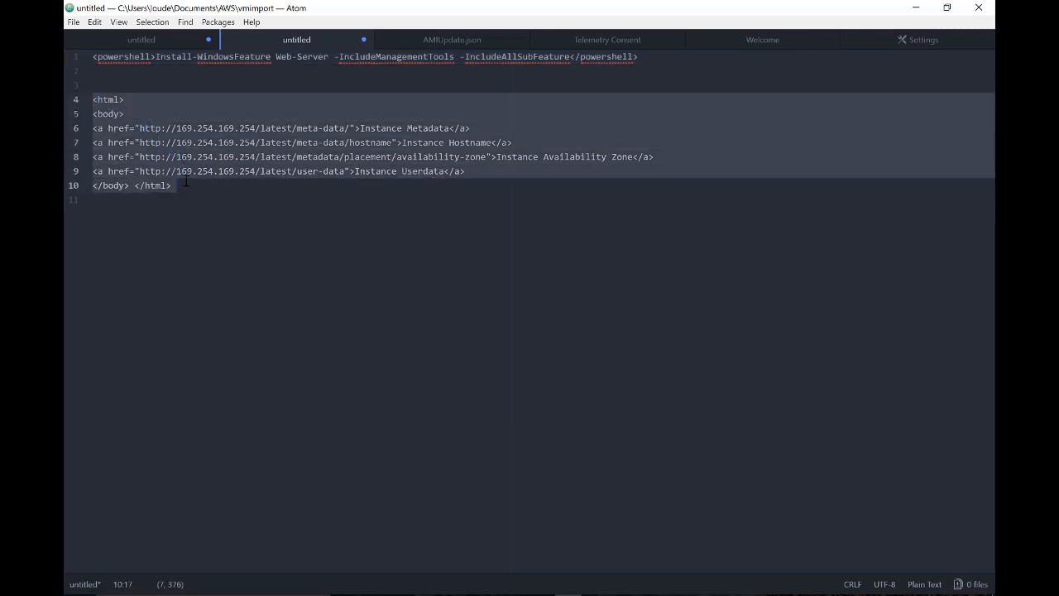
right_click(180, 154)
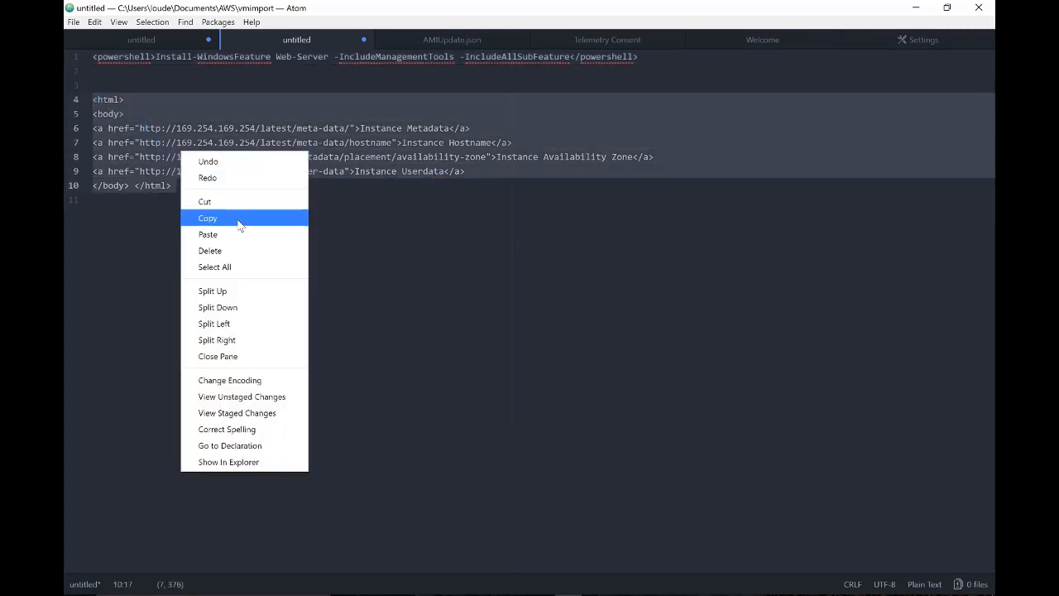
click(207, 217)
- Paste the copied HTML into the emptied iisstart file in the remote session's Notepad, then save and close it
click(766, 594)
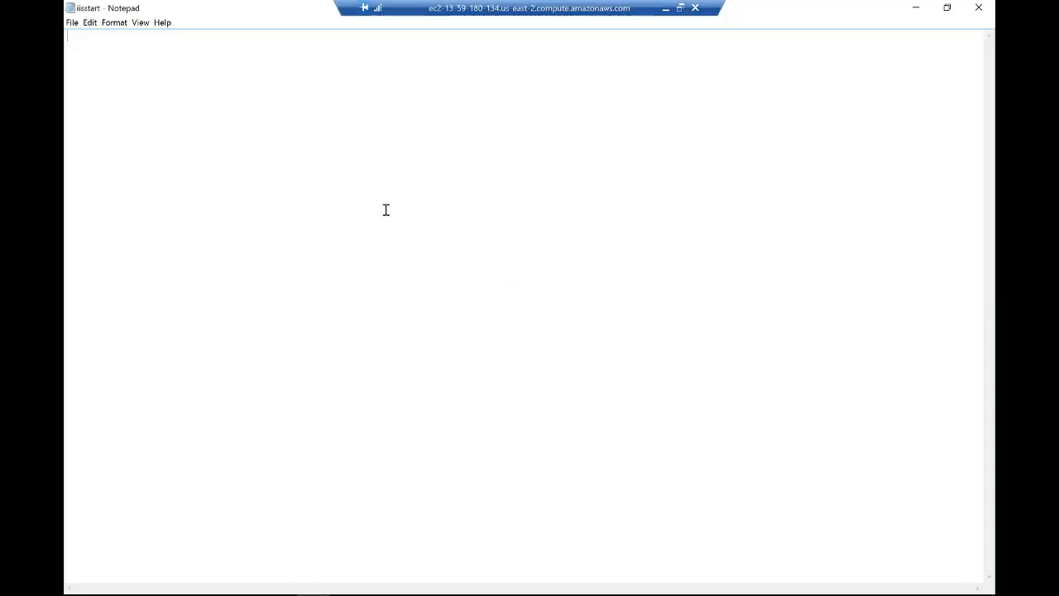
right_click(386, 210)
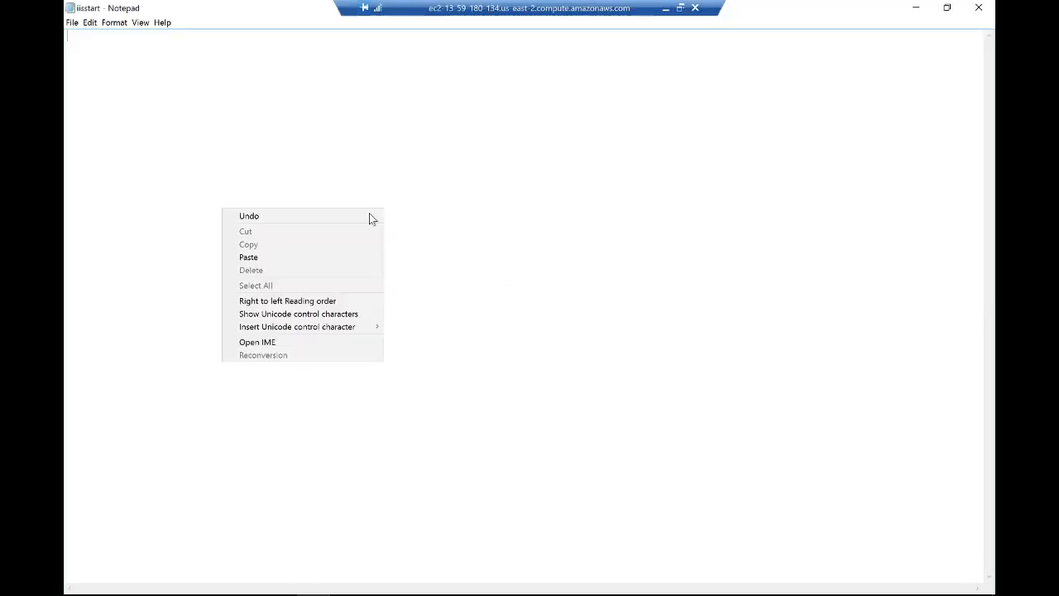
click(308, 258)
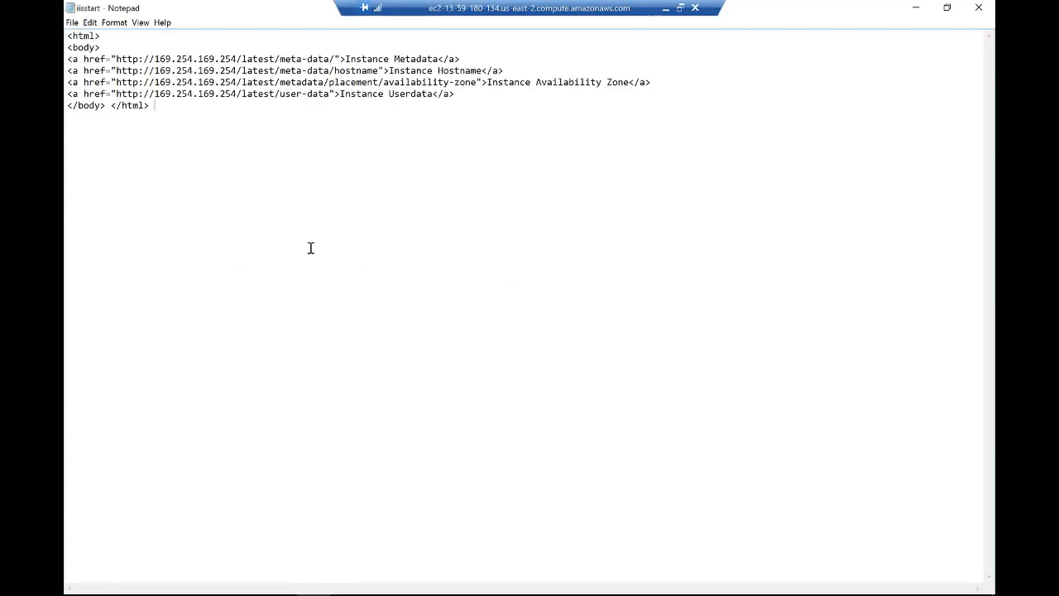
click(72, 23)
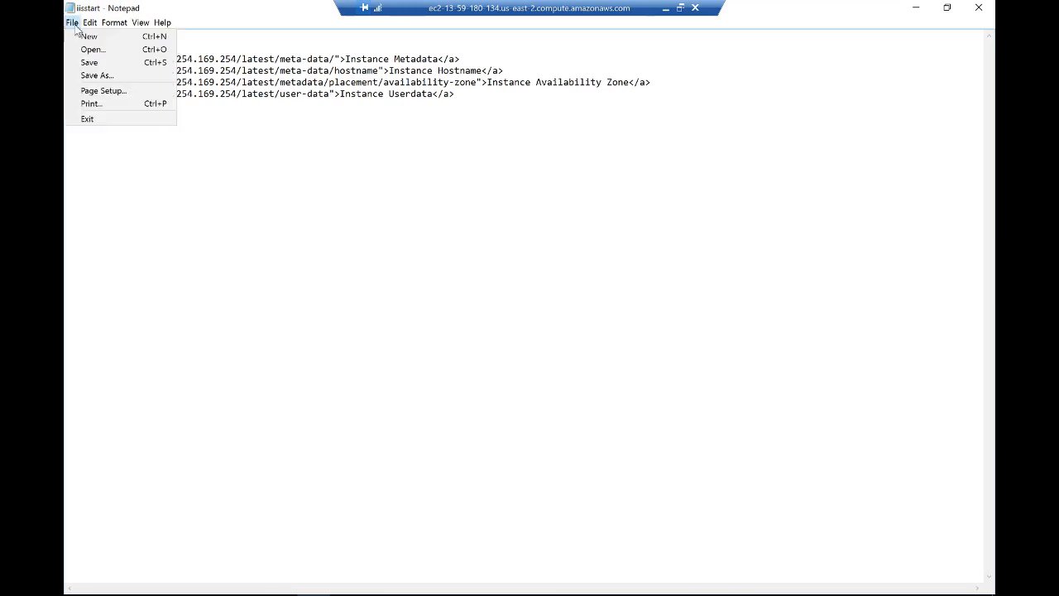
click(90, 63)
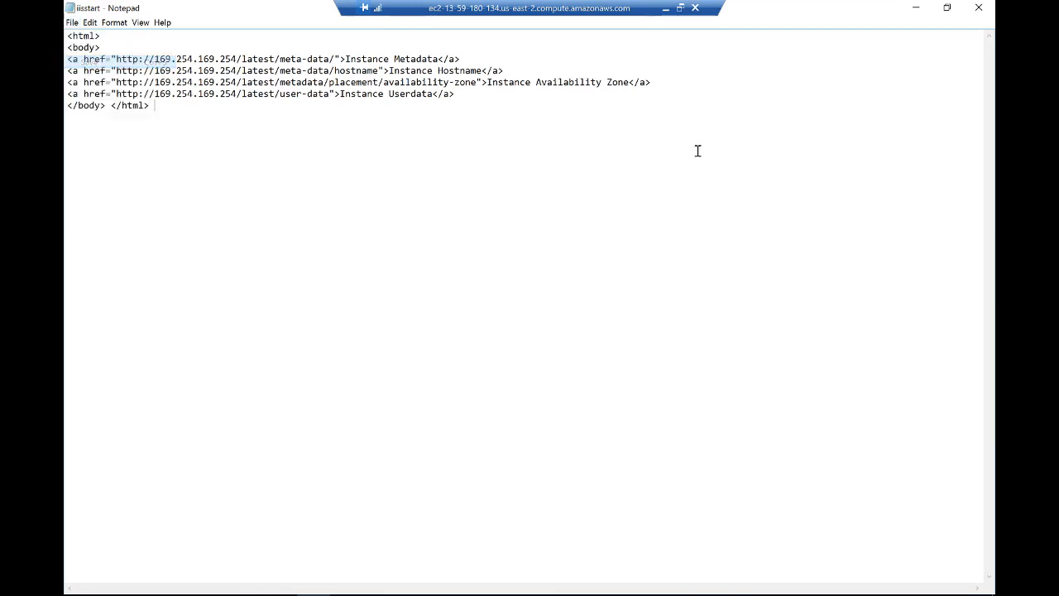
click(979, 7)
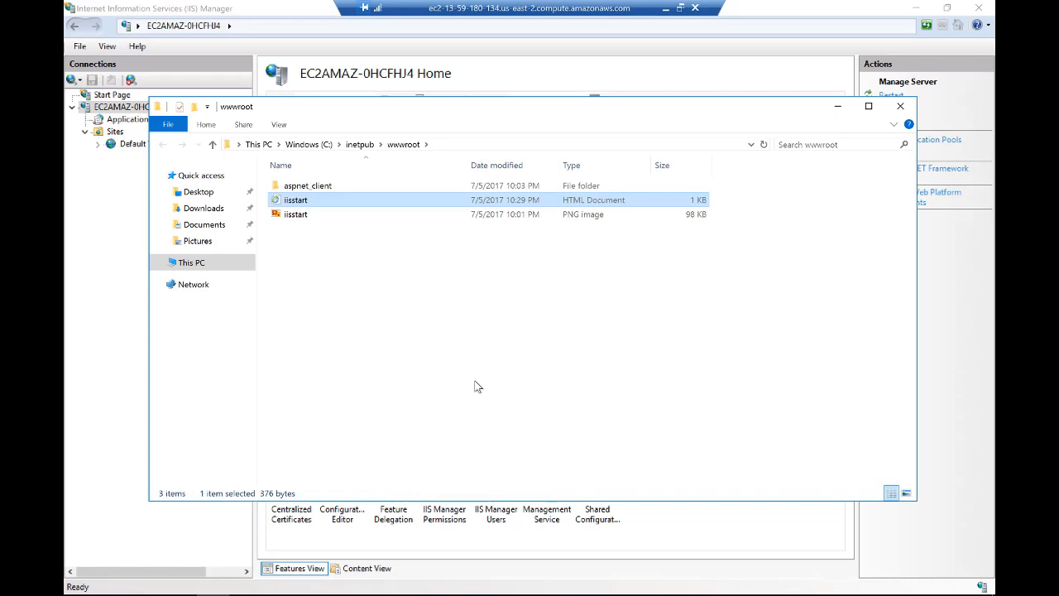
click(182, 593)
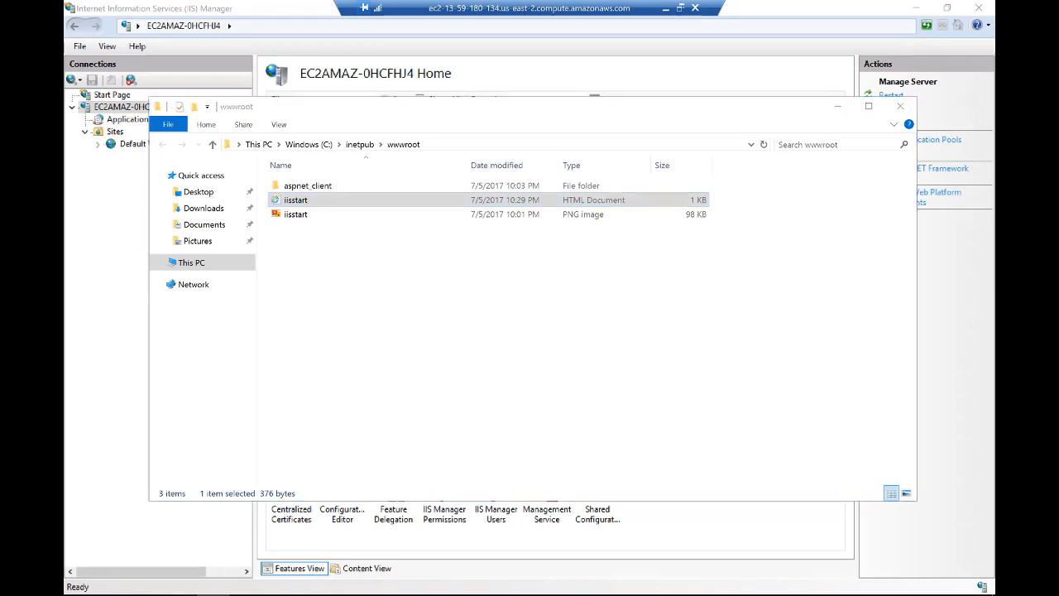
click(240, 571)
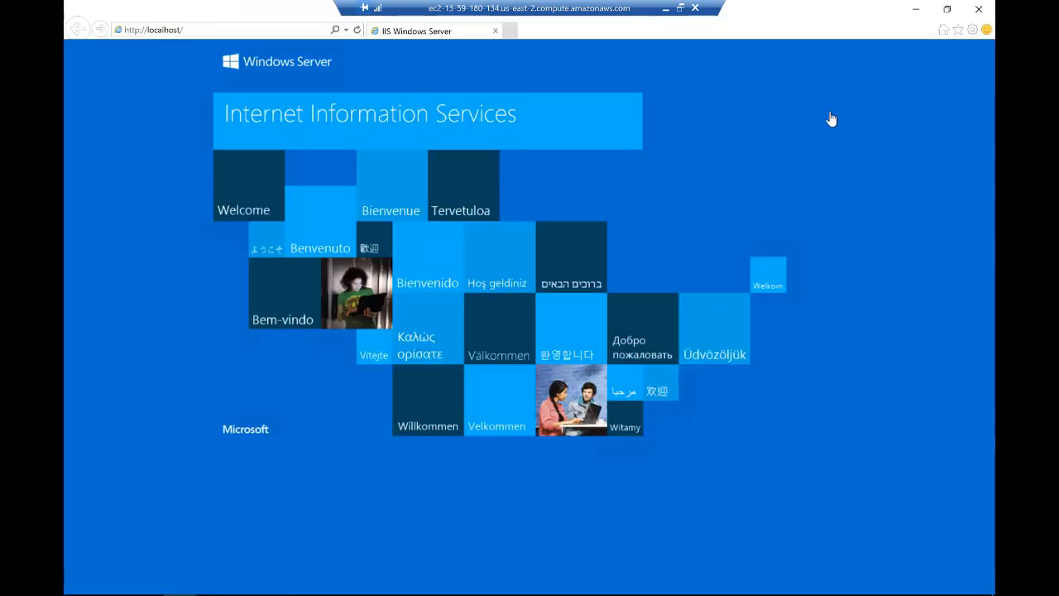
key(F5)
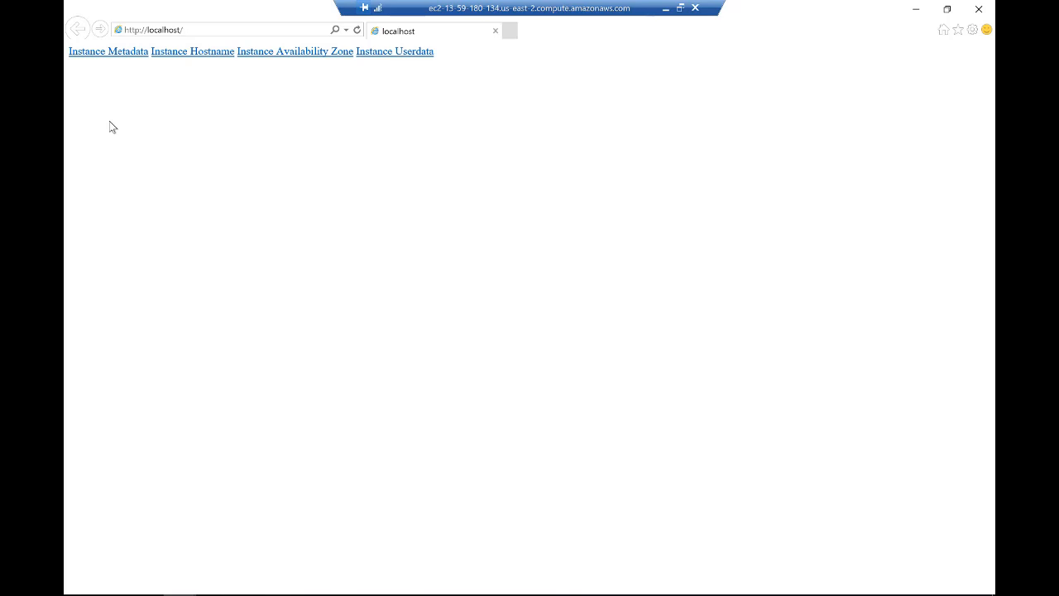
- Test the Instance Metadata link, return to the start page and open the Instance Hostname link
click(108, 52)
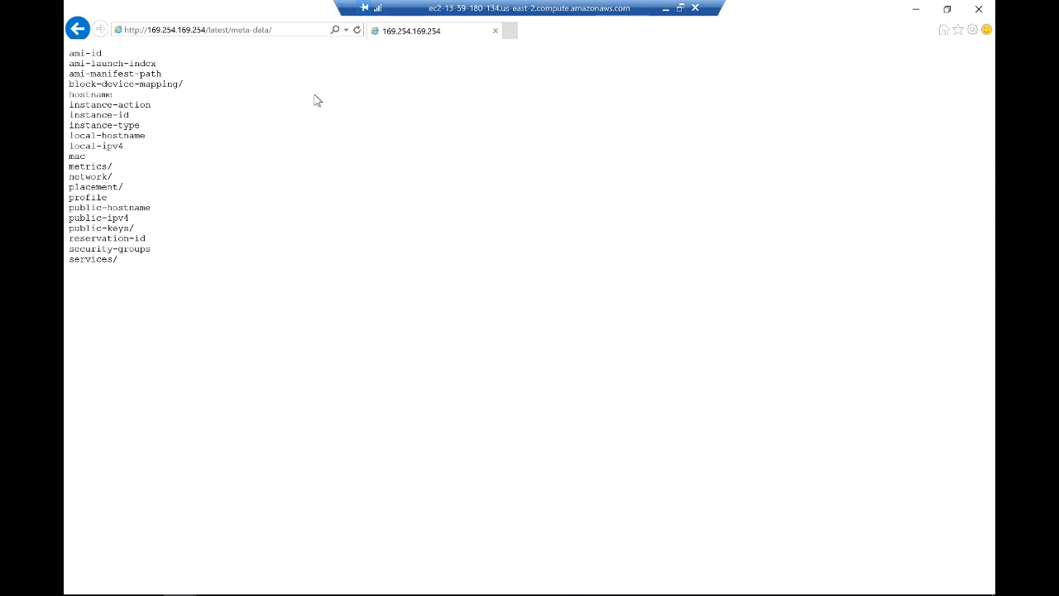
click(77, 29)
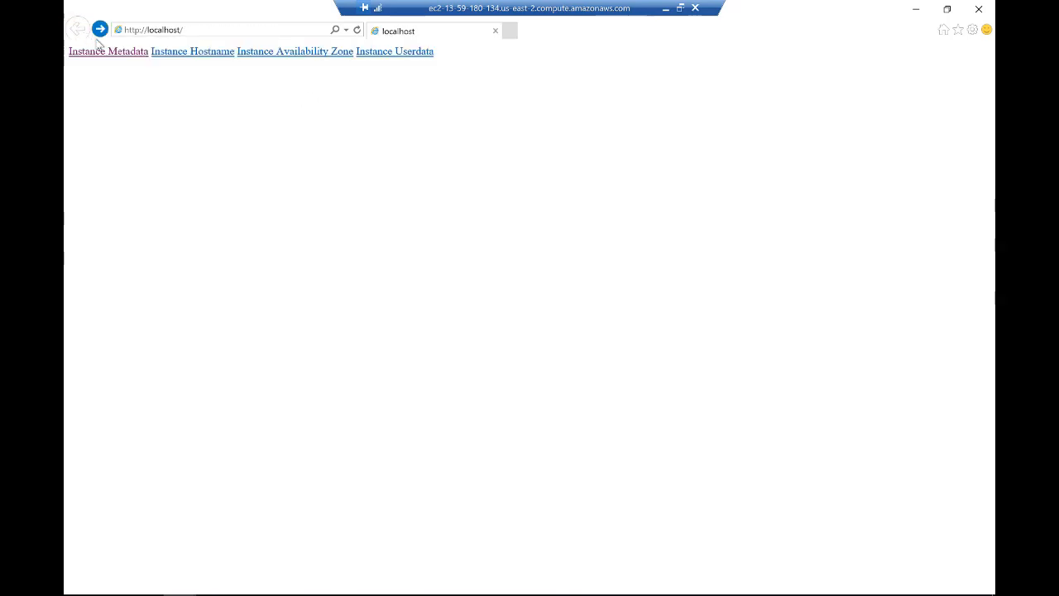
click(191, 54)
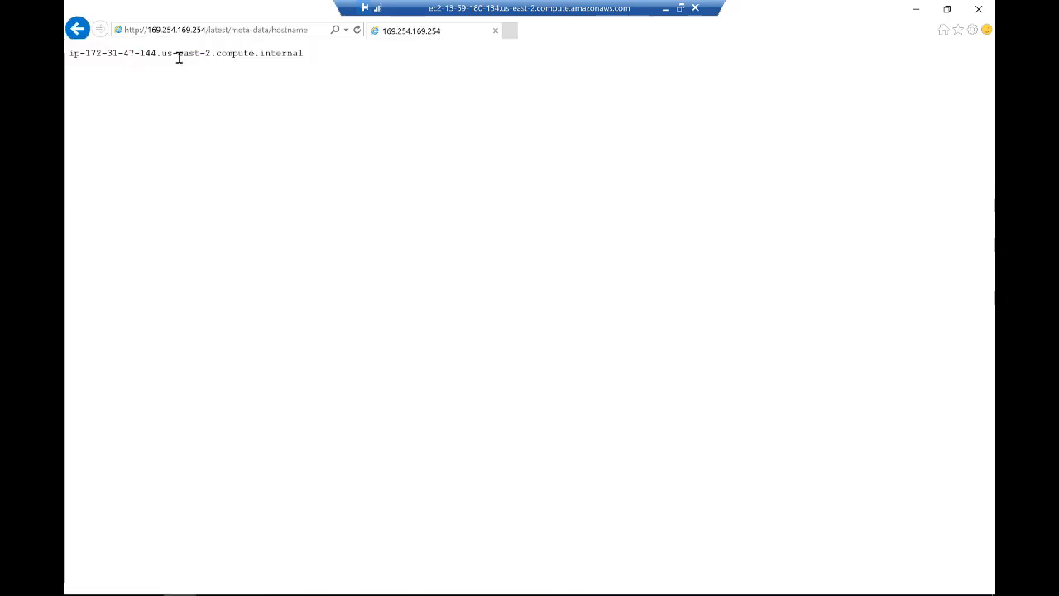
- Return to the localhost start page and open the Instance Userdata link to test it
click(77, 29)
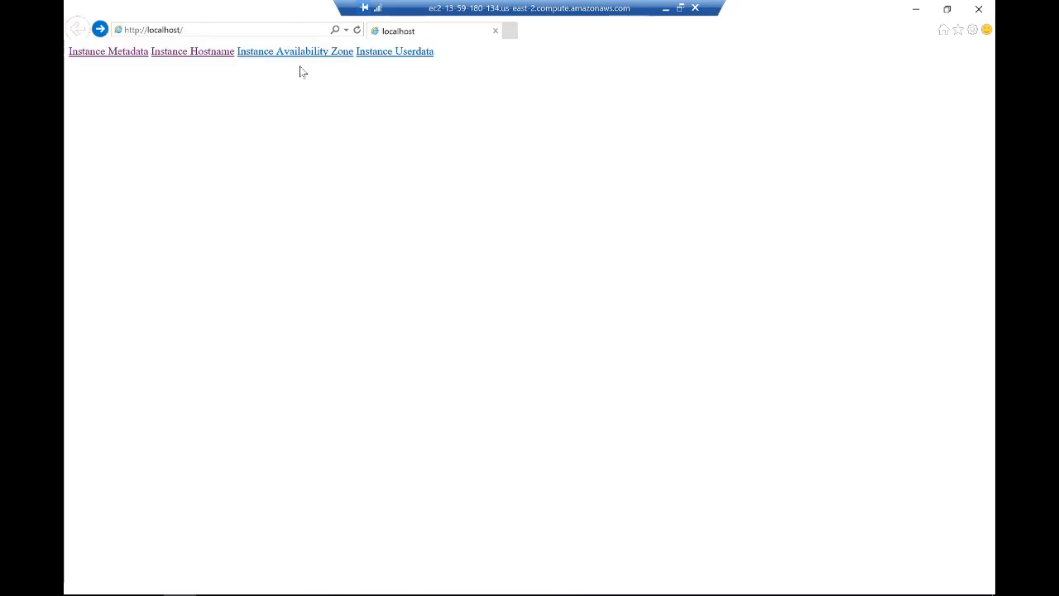
click(402, 53)
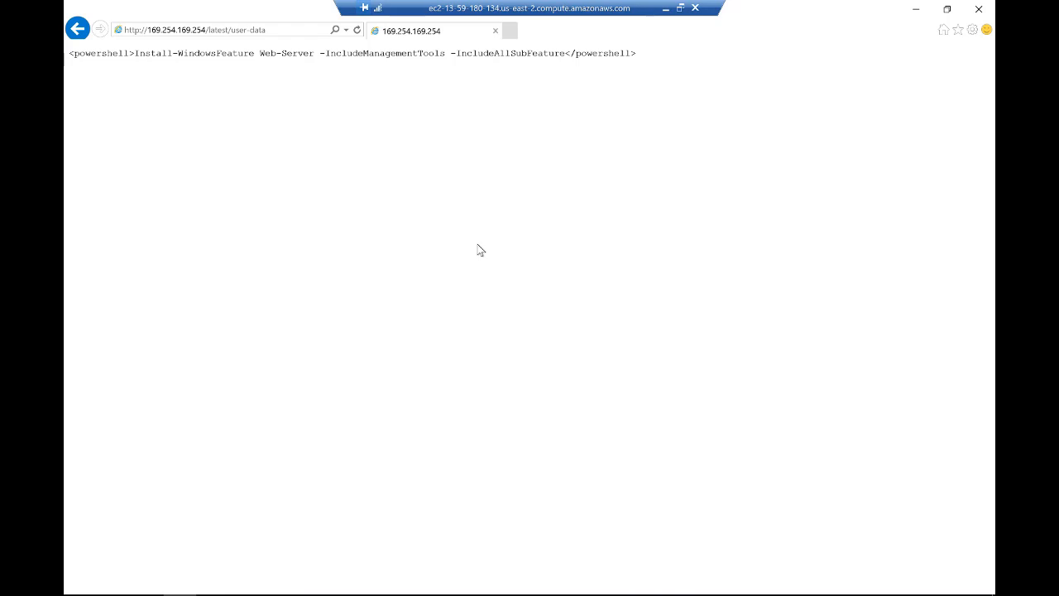
- Minimize the remote session, switch to the EC2 Management Console in Chrome and copy the website instance's public DNS name
click(665, 8)
mouse_move(406, 594)
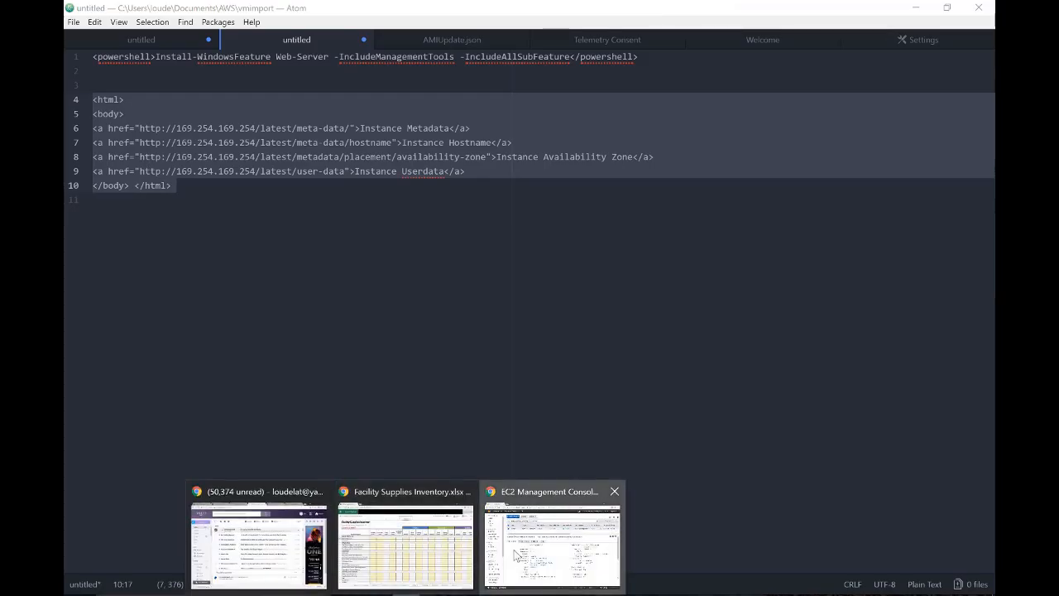
click(516, 552)
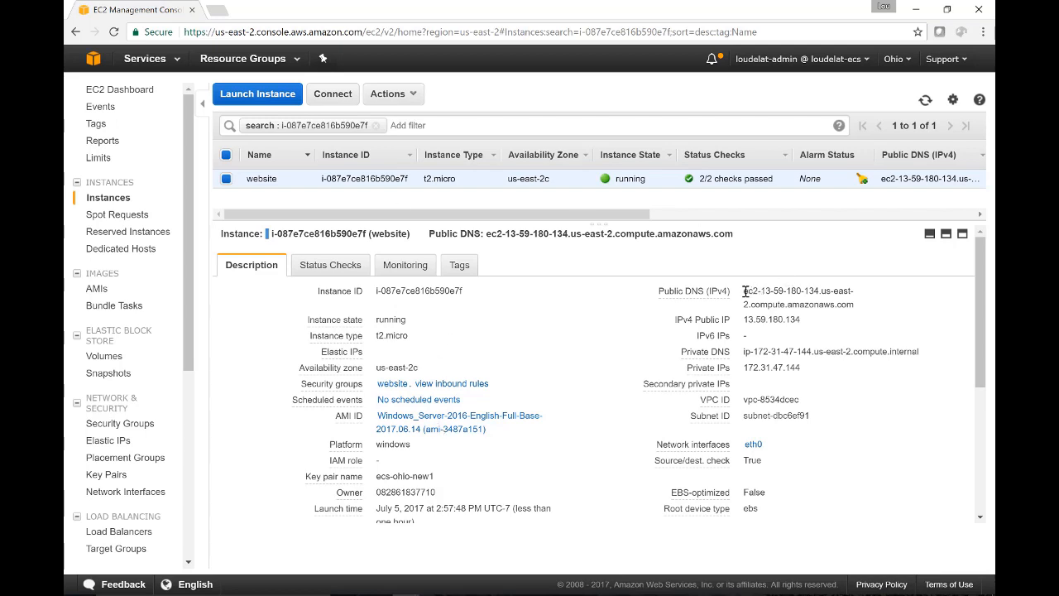
drag(743, 292, 856, 302)
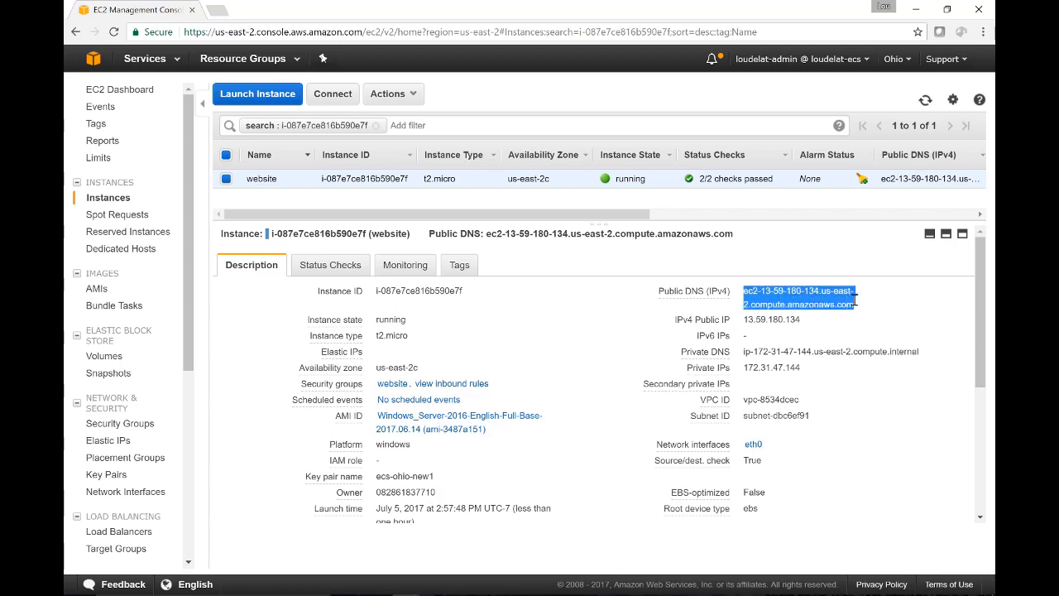
right_click(854, 299)
click(808, 311)
- Open the copied public DNS name in a new browser tab to check the start page from the local machine
click(220, 11)
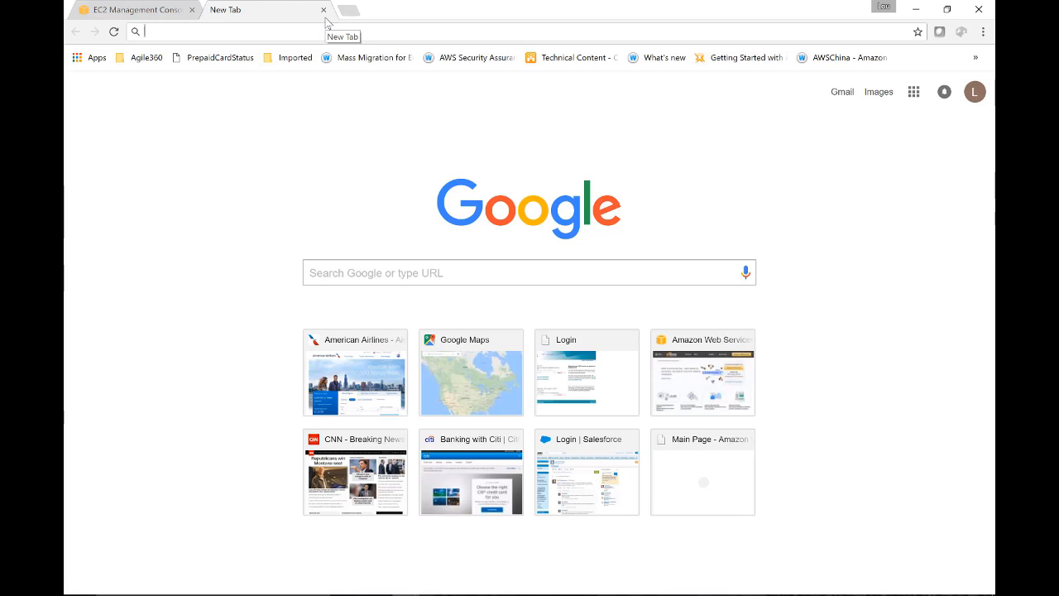
key(ctrl+v)
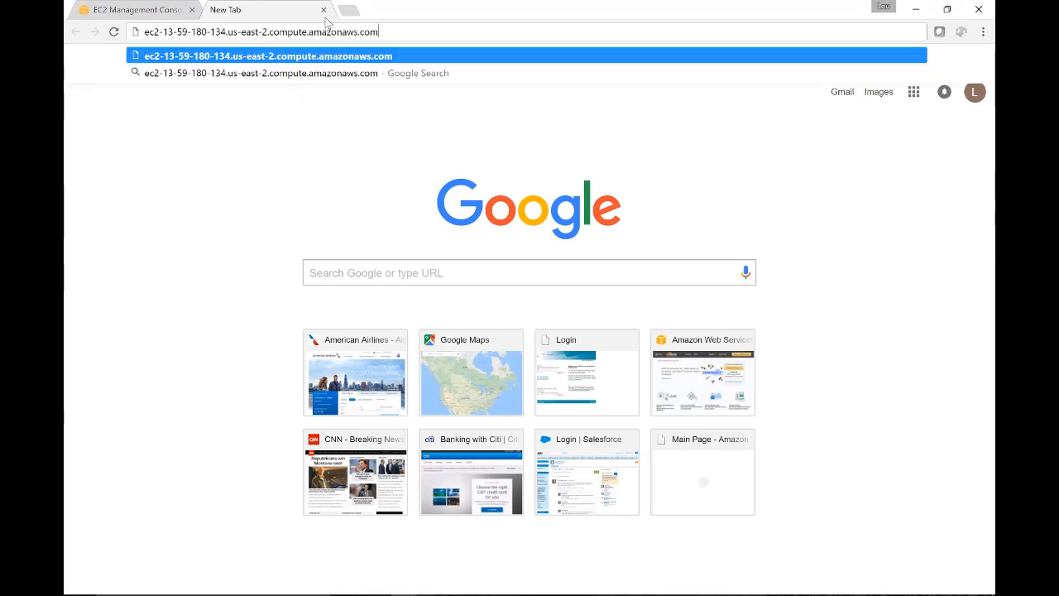
key(Return)
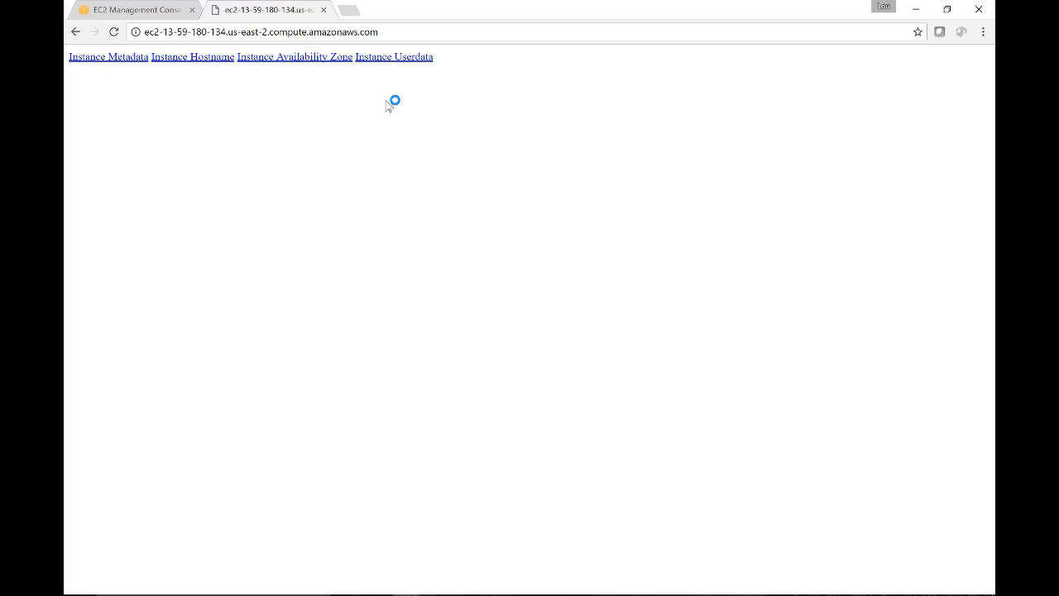
- Return to the EC2 console and allocate a new Elastic IP address
click(124, 10)
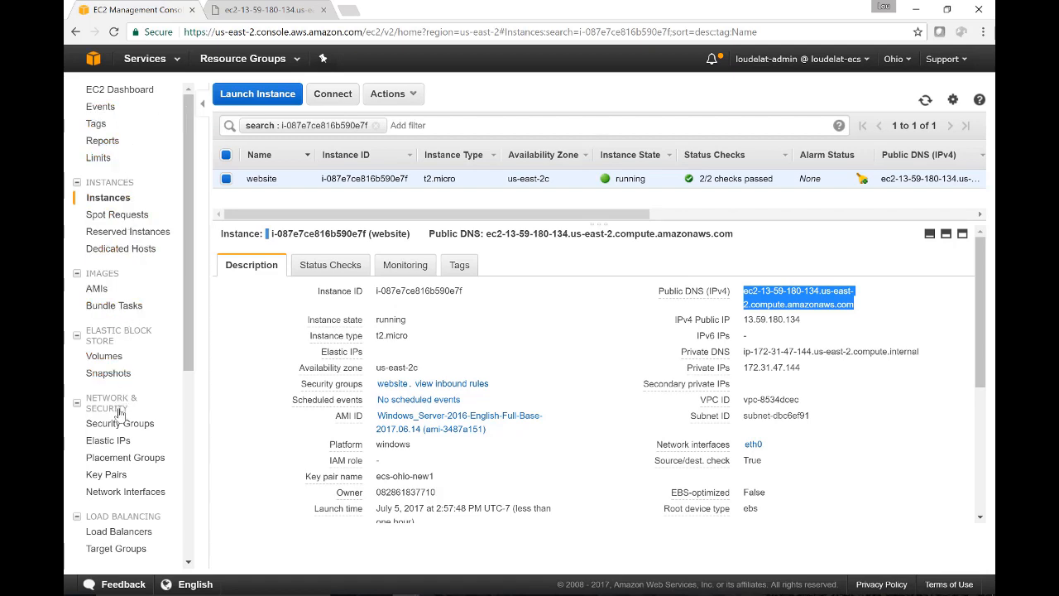
click(112, 449)
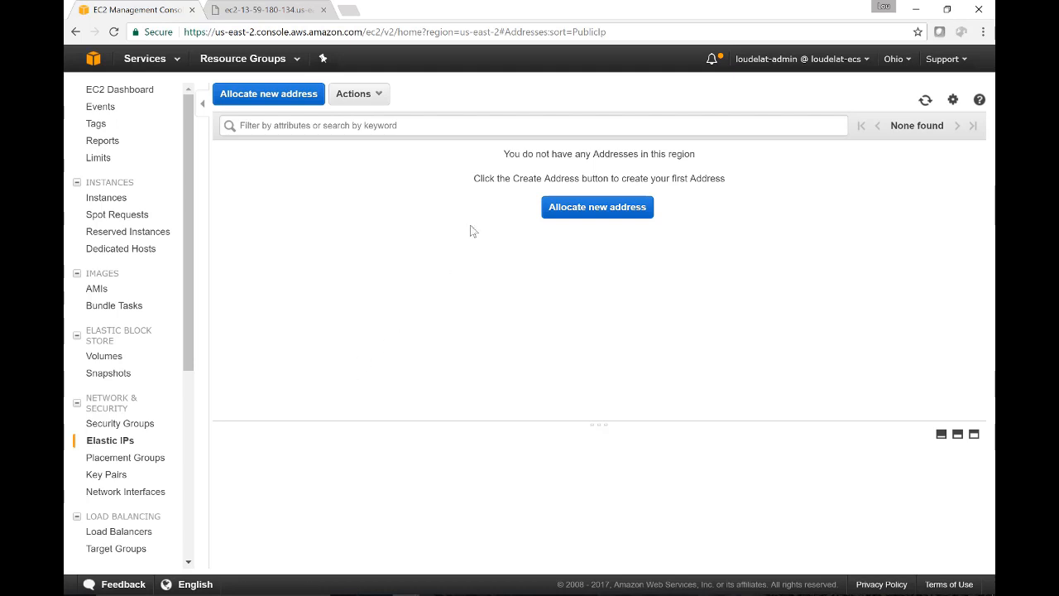
click(562, 212)
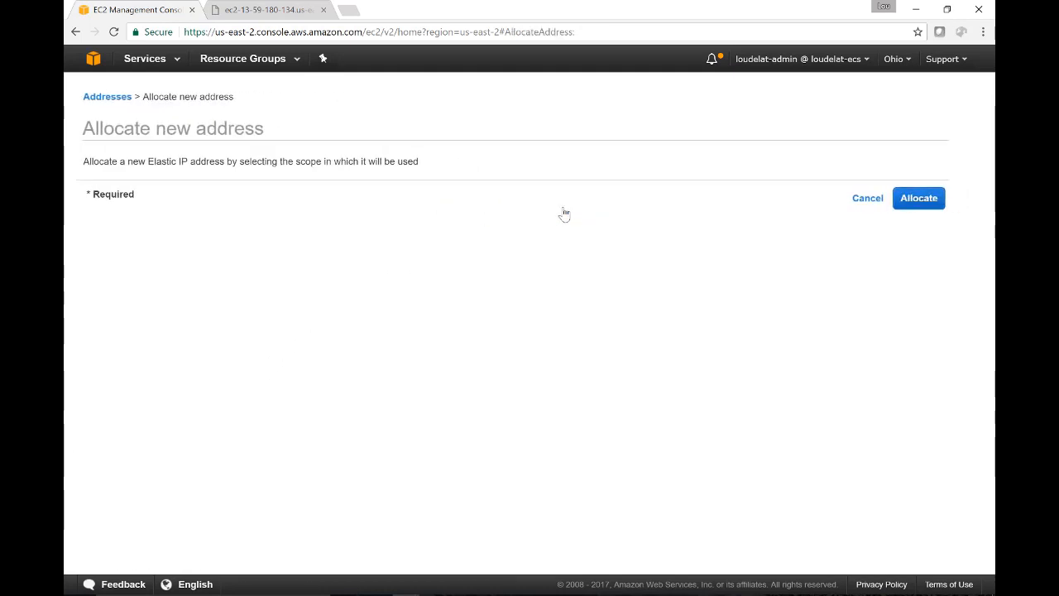
click(917, 202)
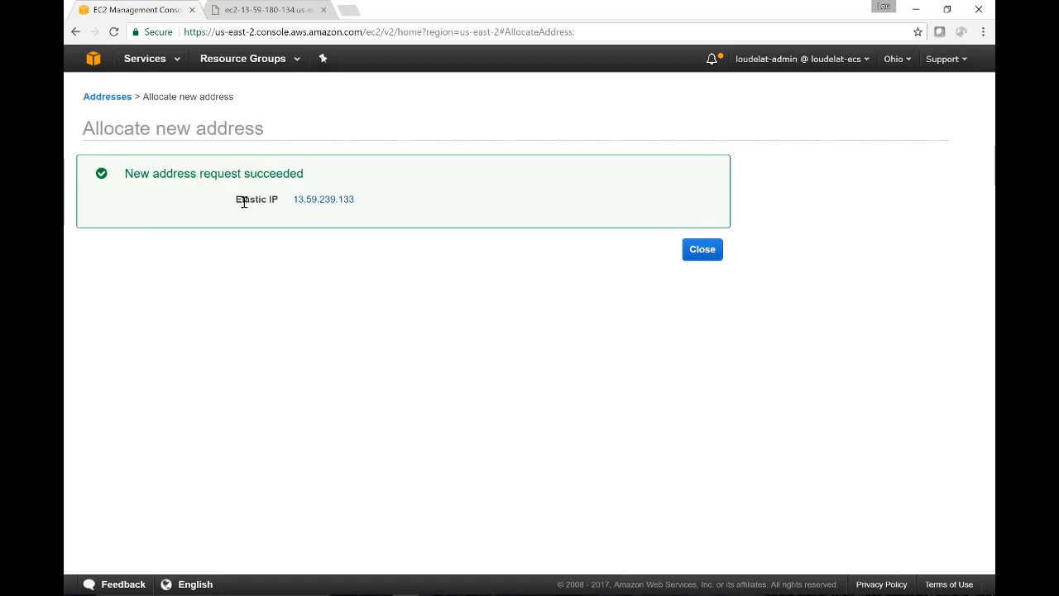
click(701, 253)
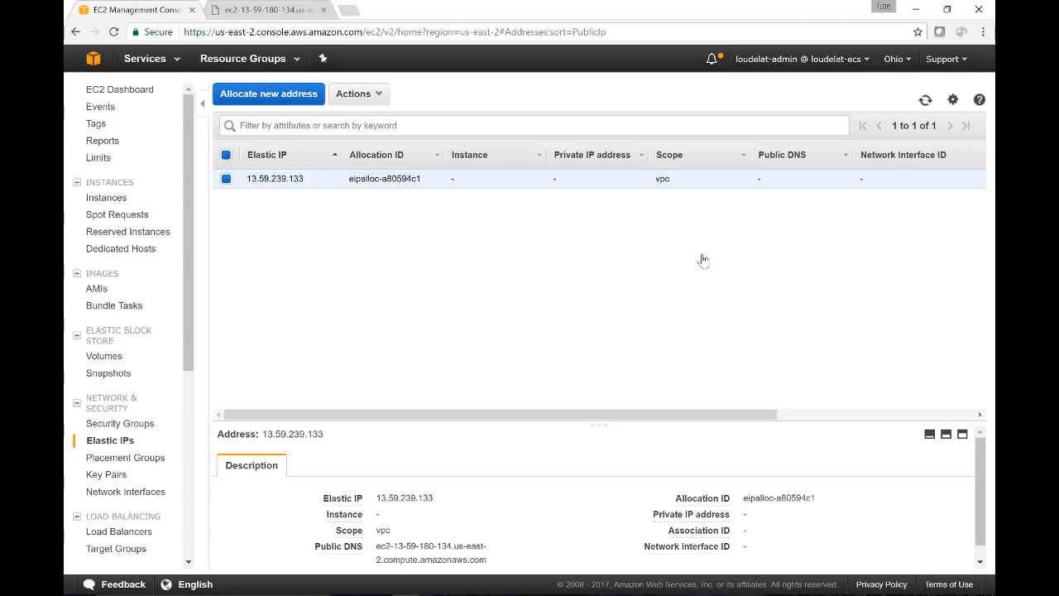
- Associate the new Elastic IP address with the website instance, using private IP 172.31.47.144
click(368, 95)
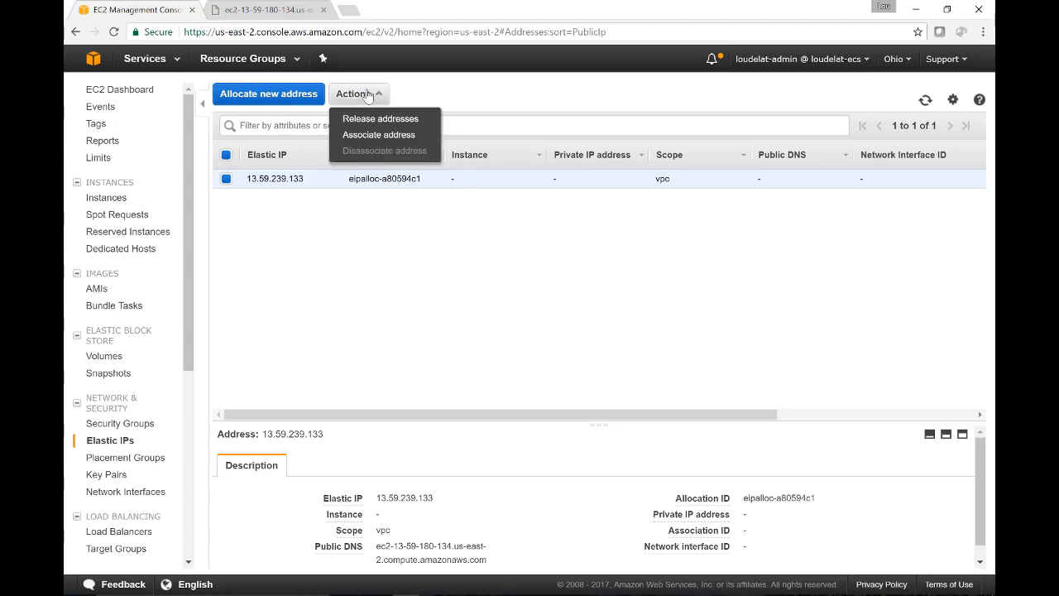
click(389, 135)
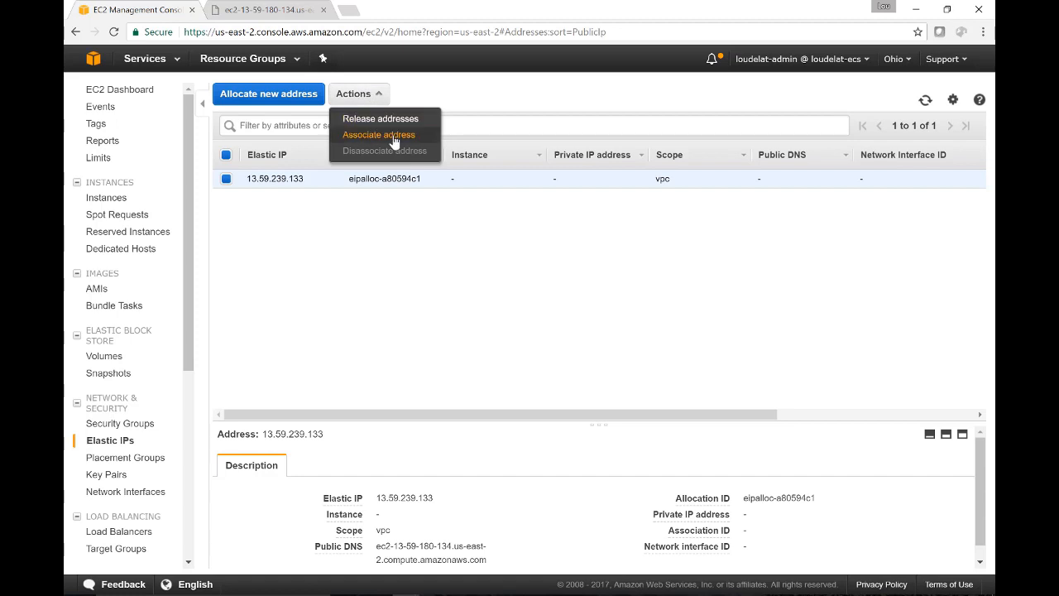
click(399, 238)
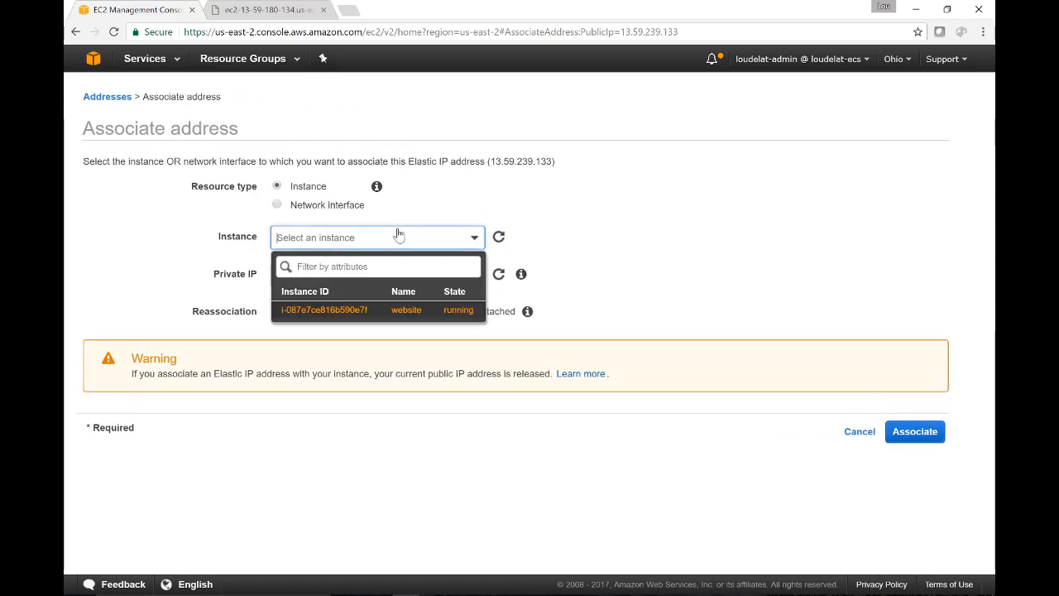
click(403, 309)
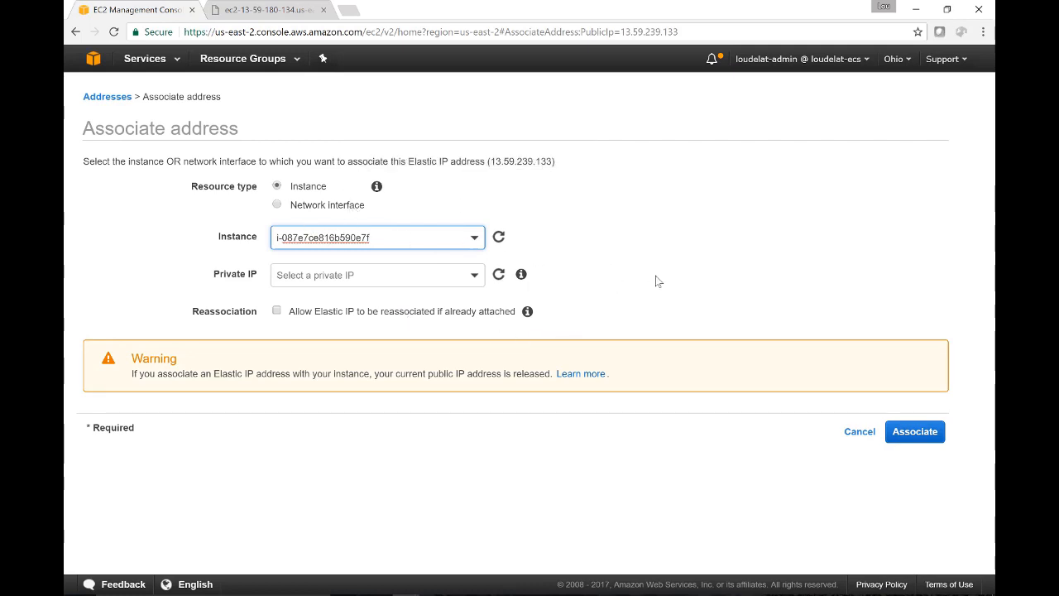
click(399, 274)
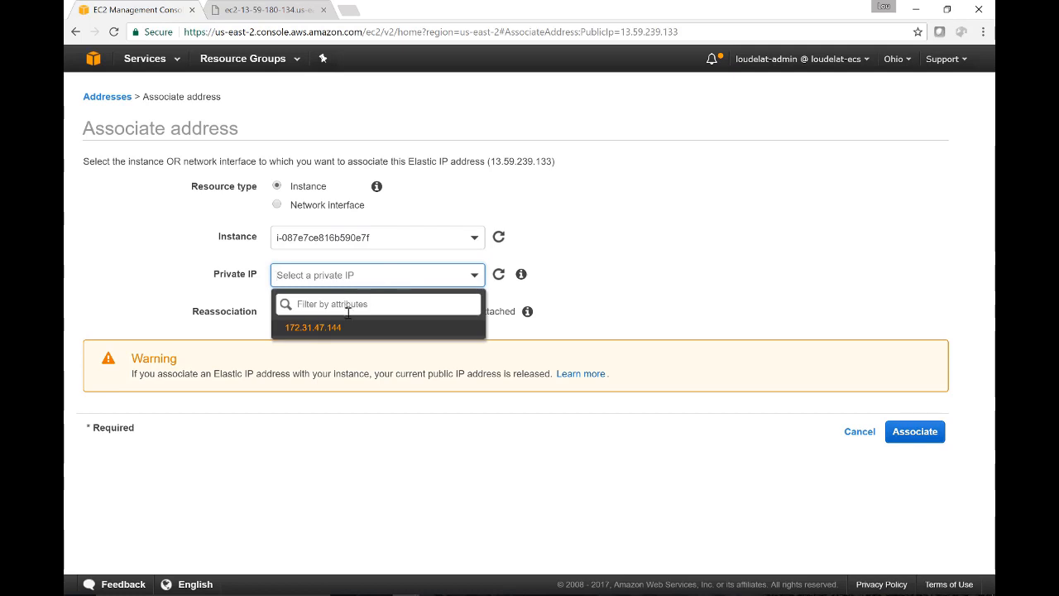
click(348, 329)
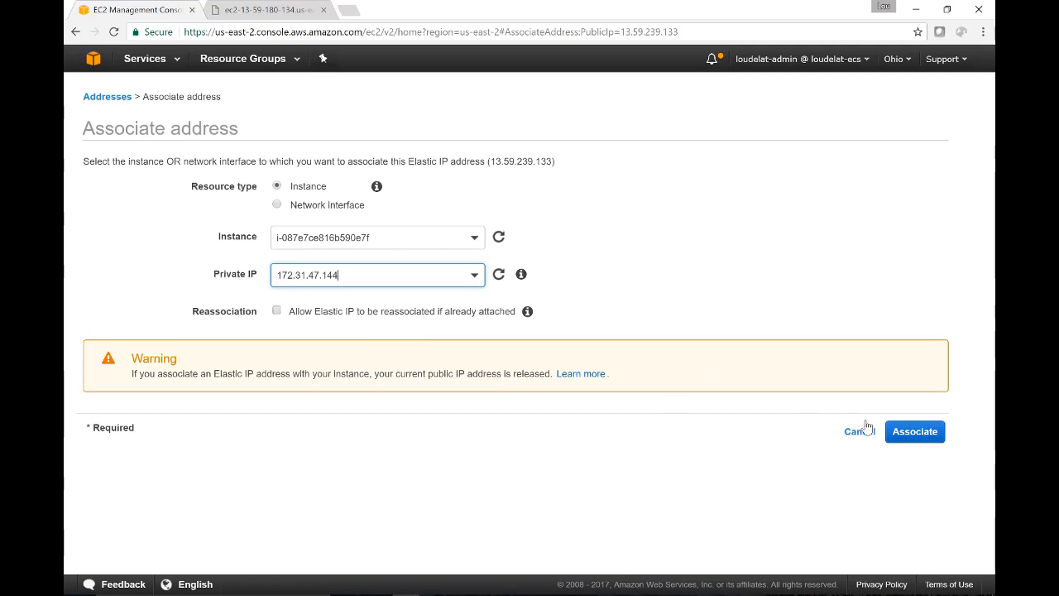
click(897, 433)
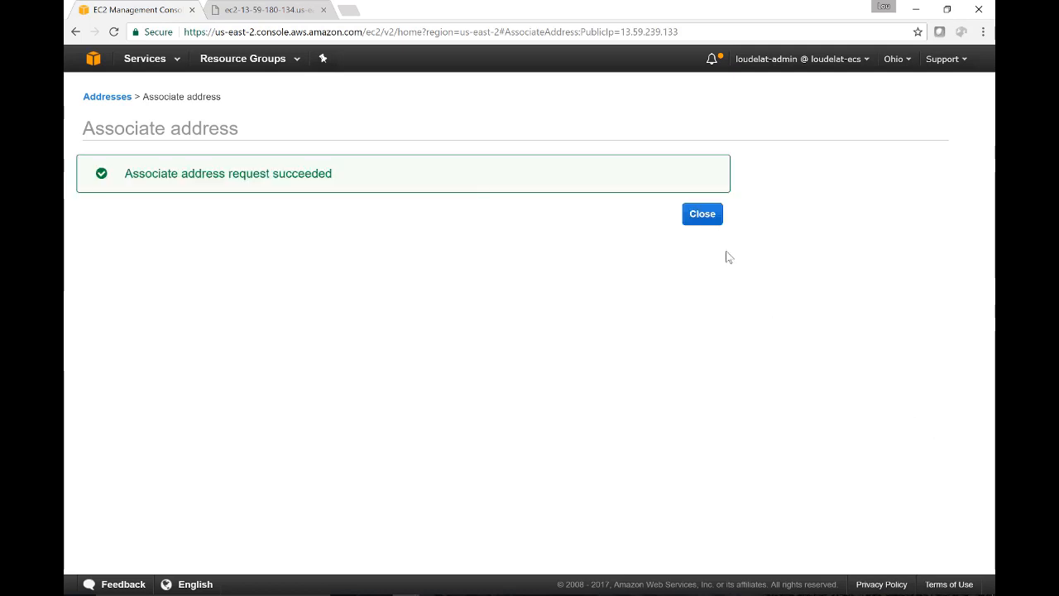
click(702, 213)
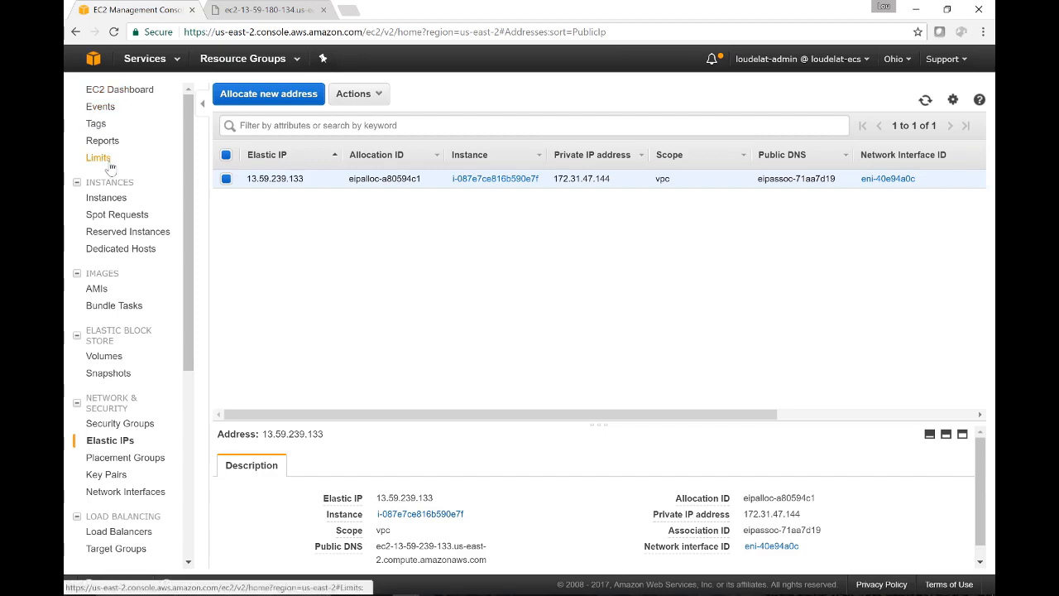
- Go back to the EC2 instances list and copy the website instance's updated public DNS name
click(110, 199)
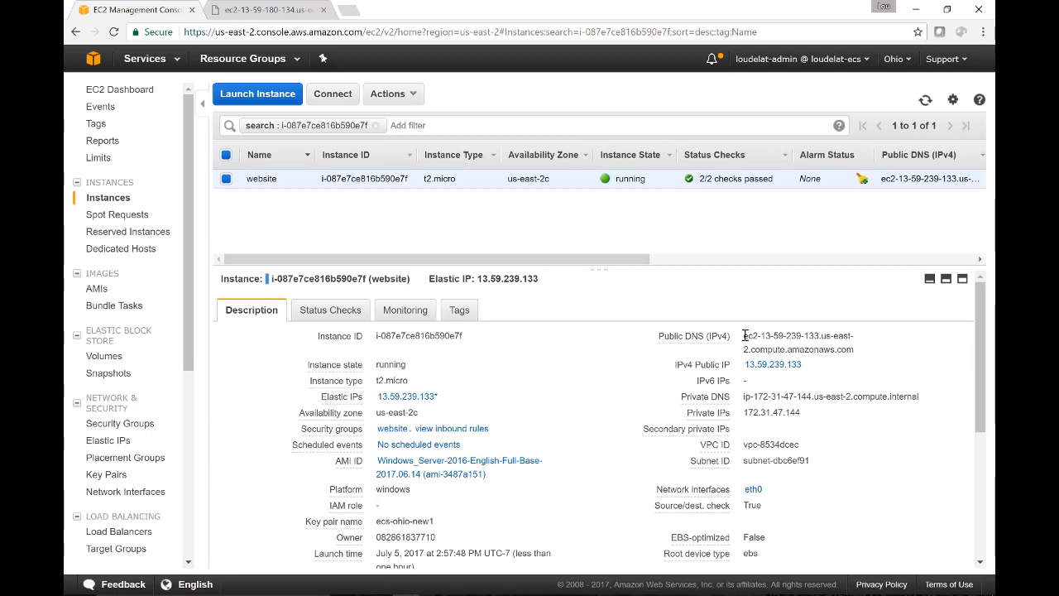
drag(744, 335, 862, 344)
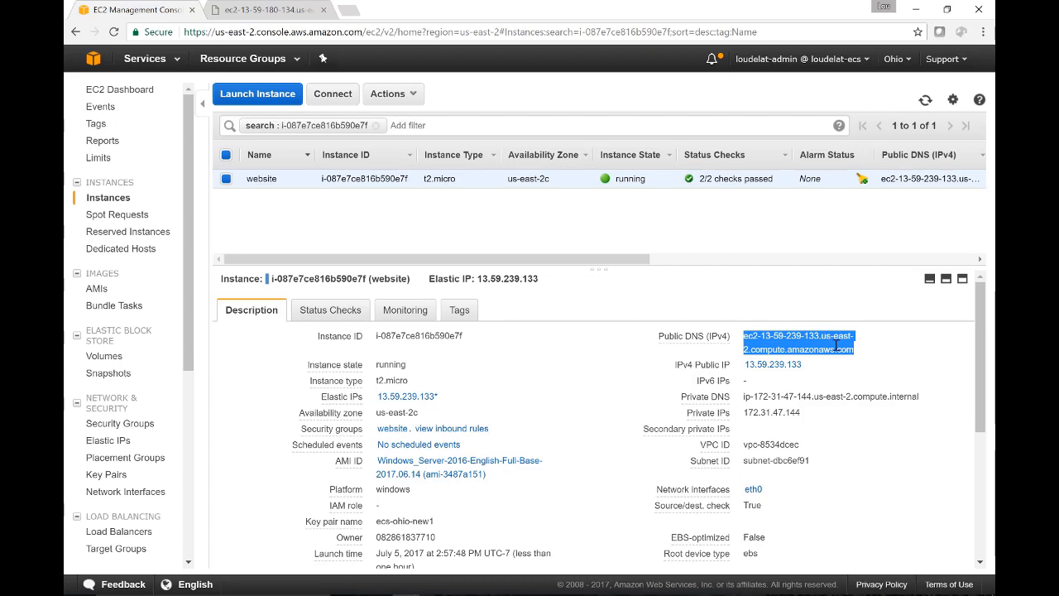
right_click(750, 341)
click(765, 350)
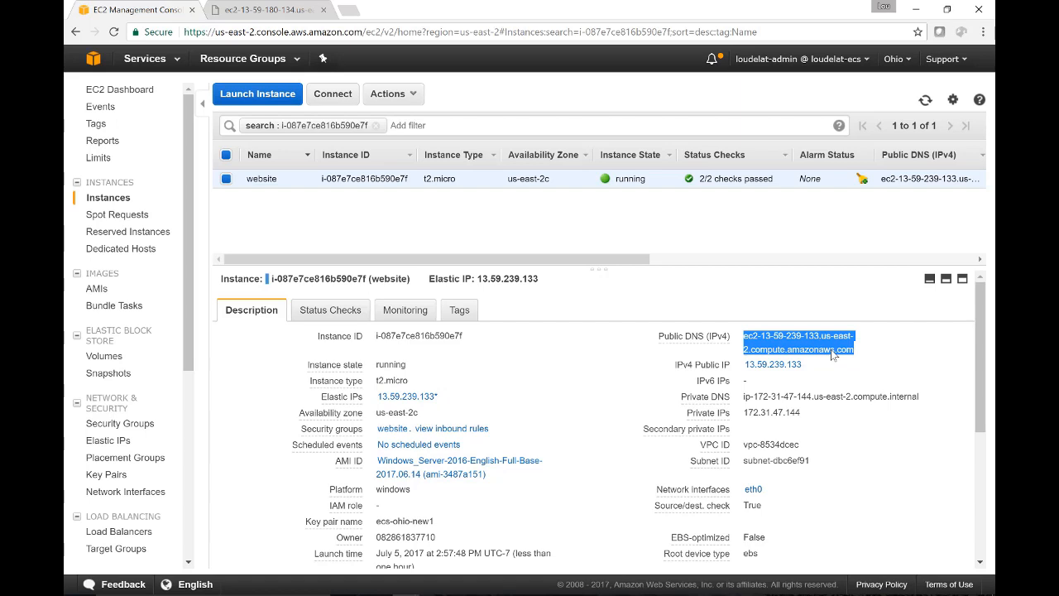
- Open the updated public DNS name in a new browser tab to test the site, then return to the EC2 console
click(348, 10)
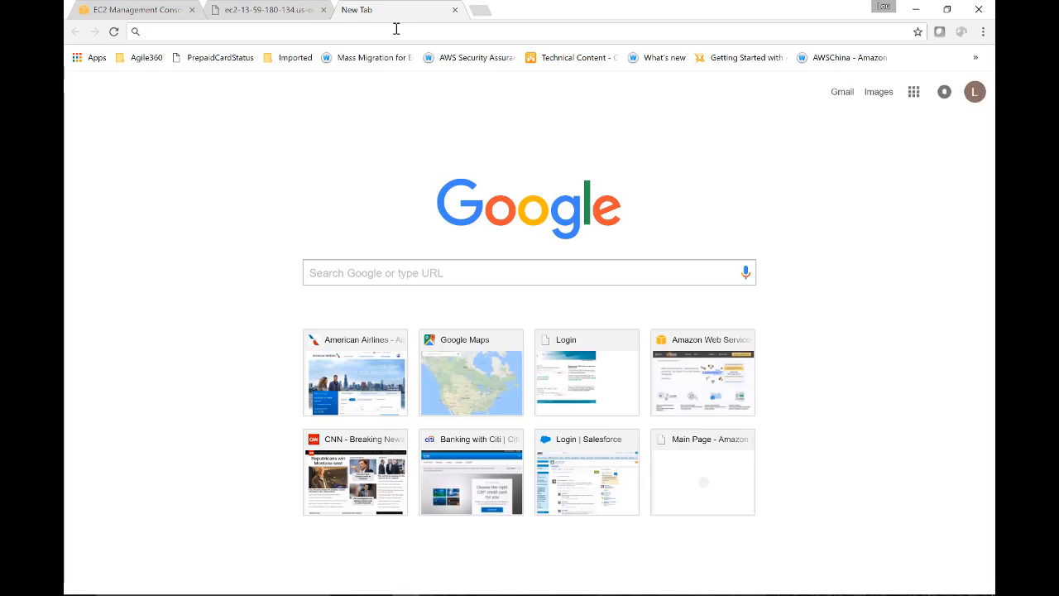
key(ctrl+v)
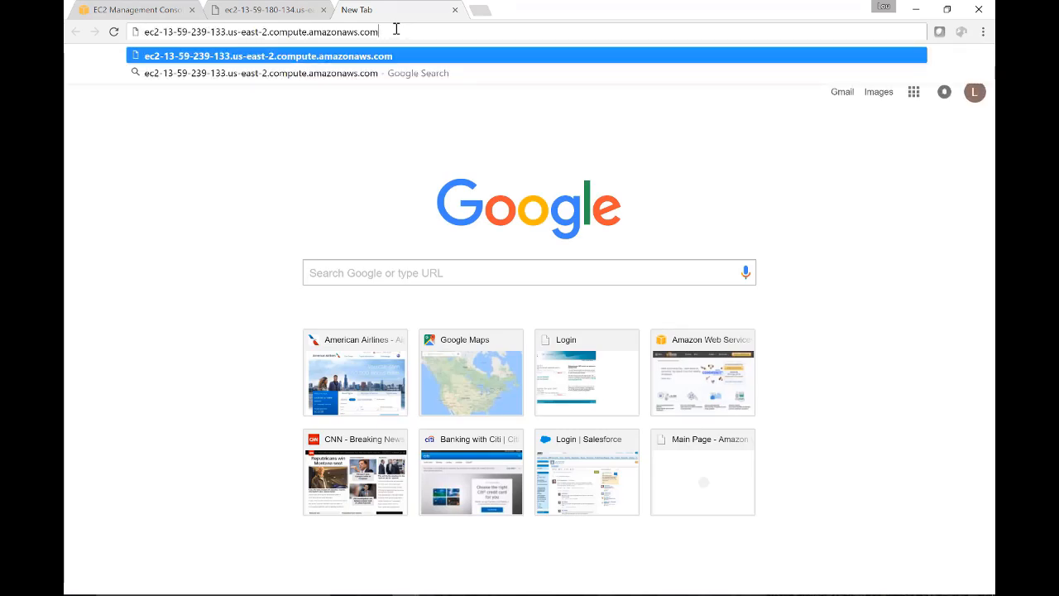
key(Return)
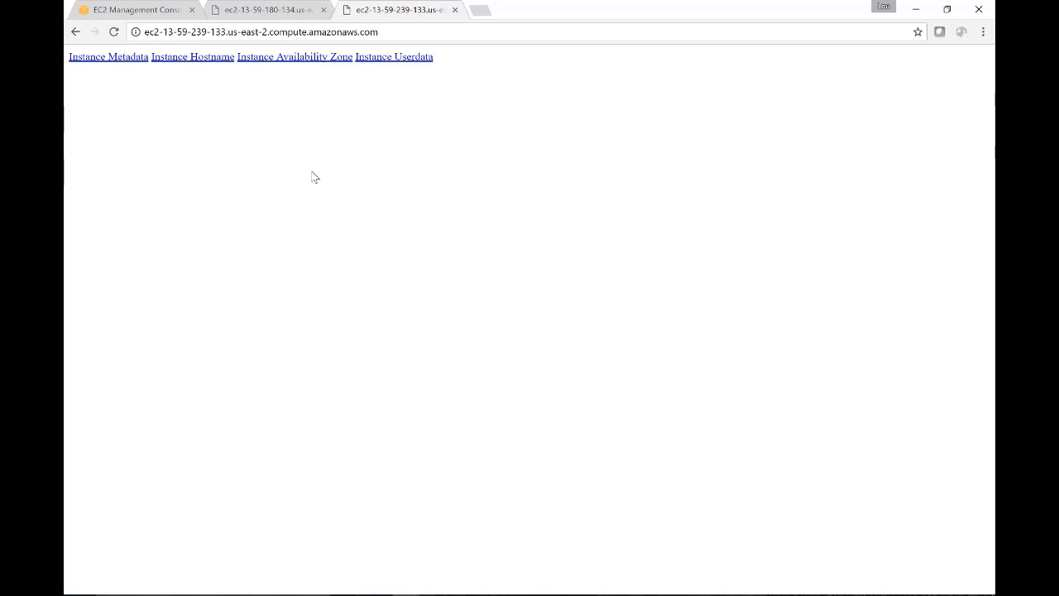
click(151, 10)
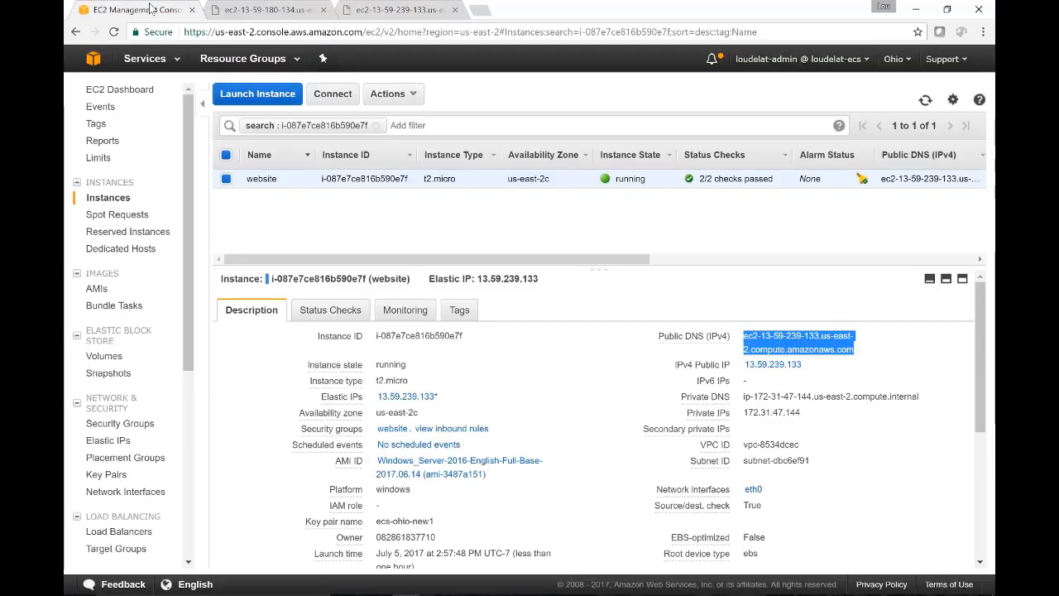